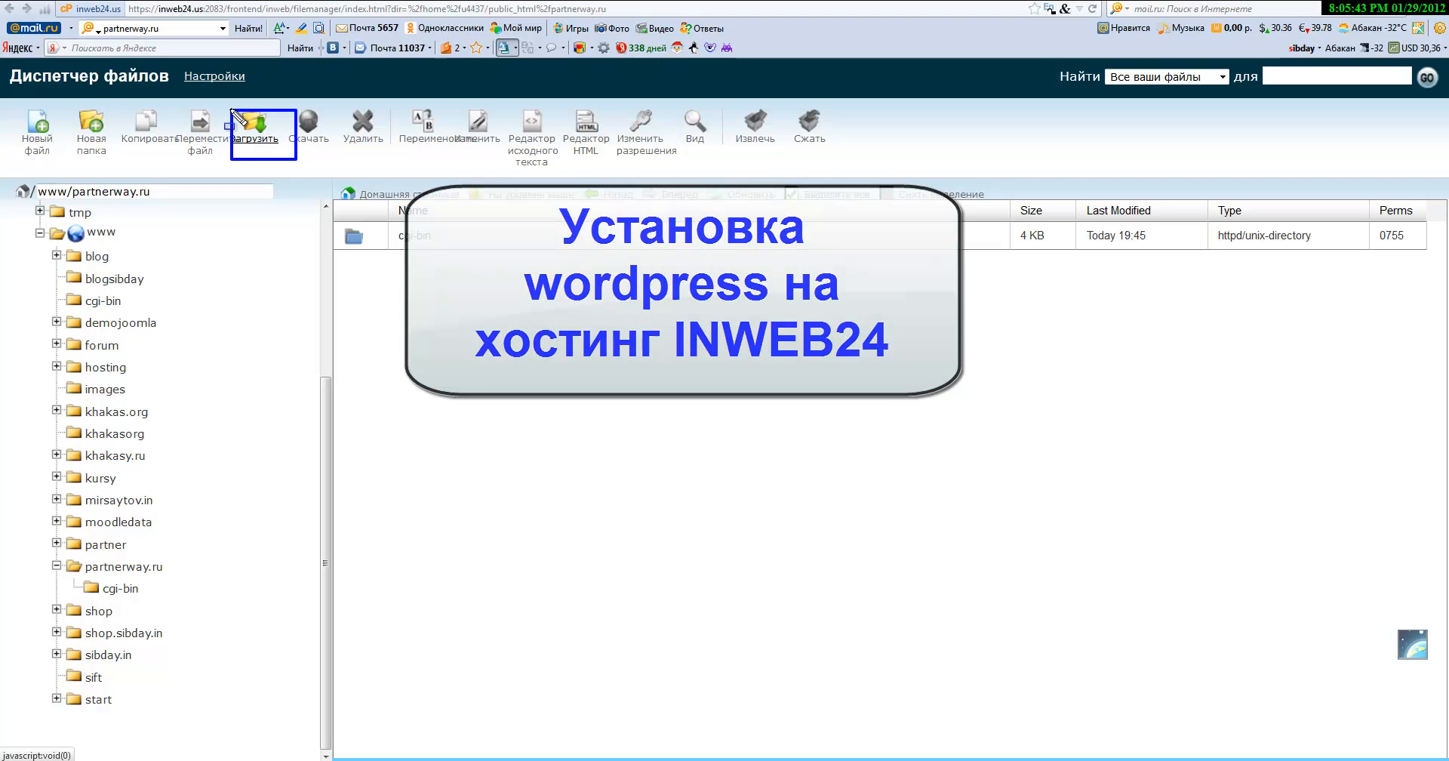
Step: Upload the wordpress zip archive from G:\WORDPRESS\wordpress into the partnerway.ru folder
click(254, 130)
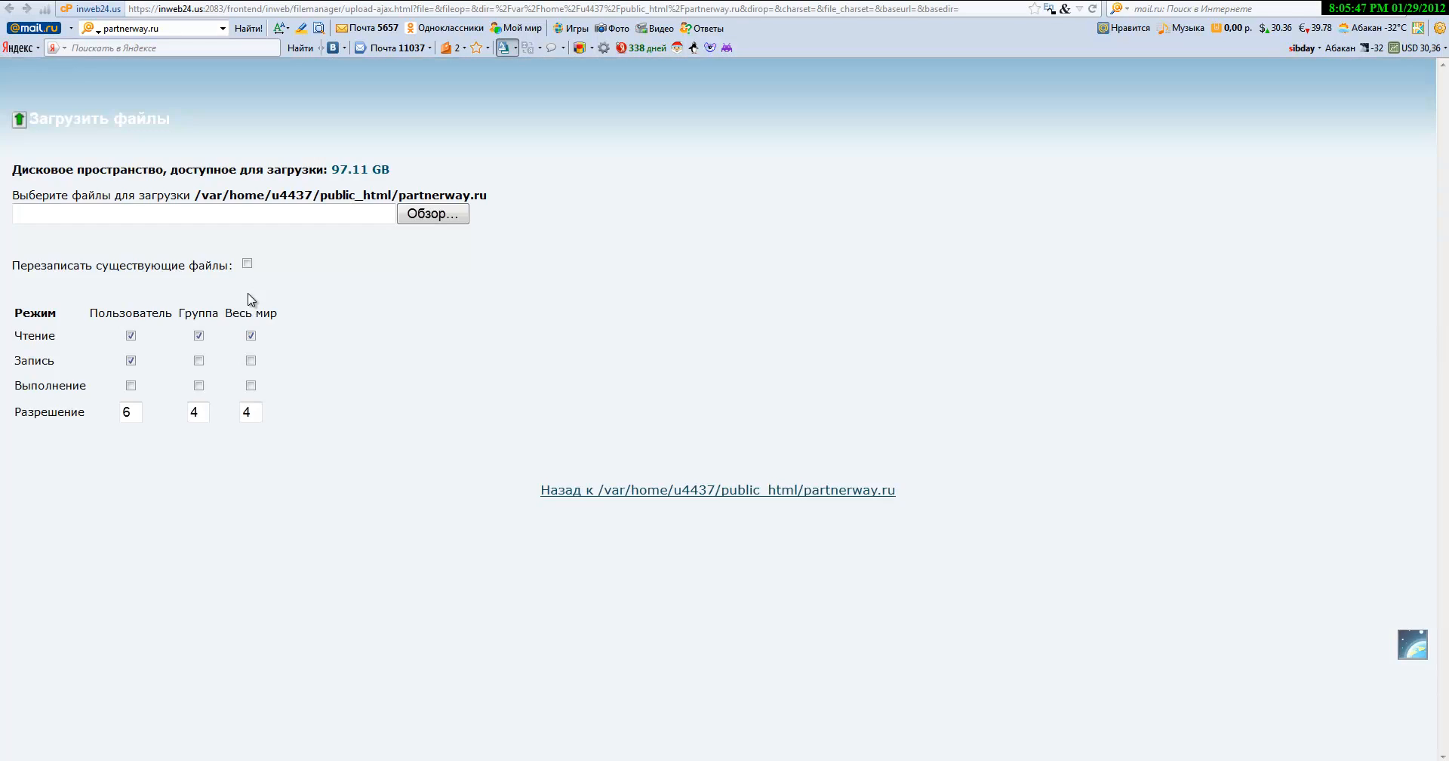
click(427, 215)
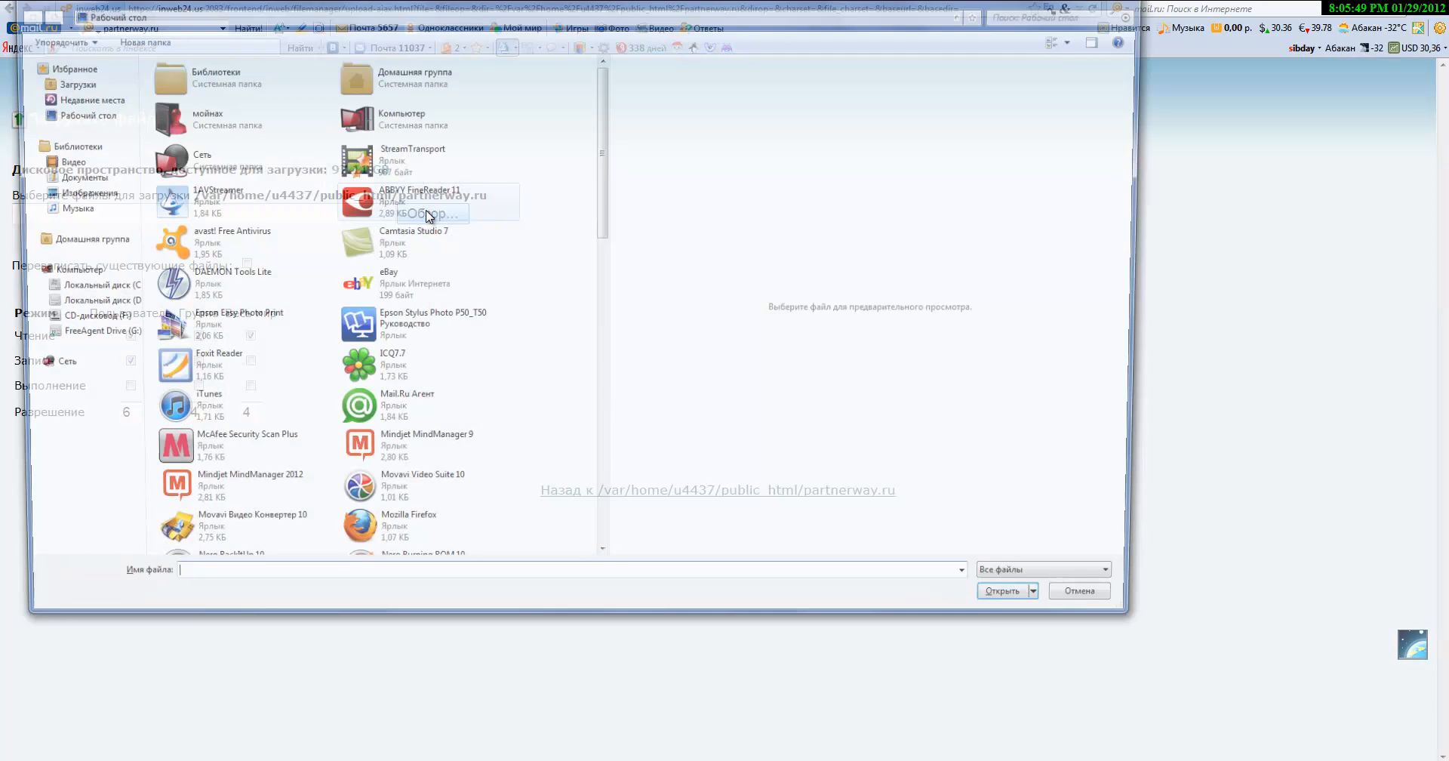
click(85, 335)
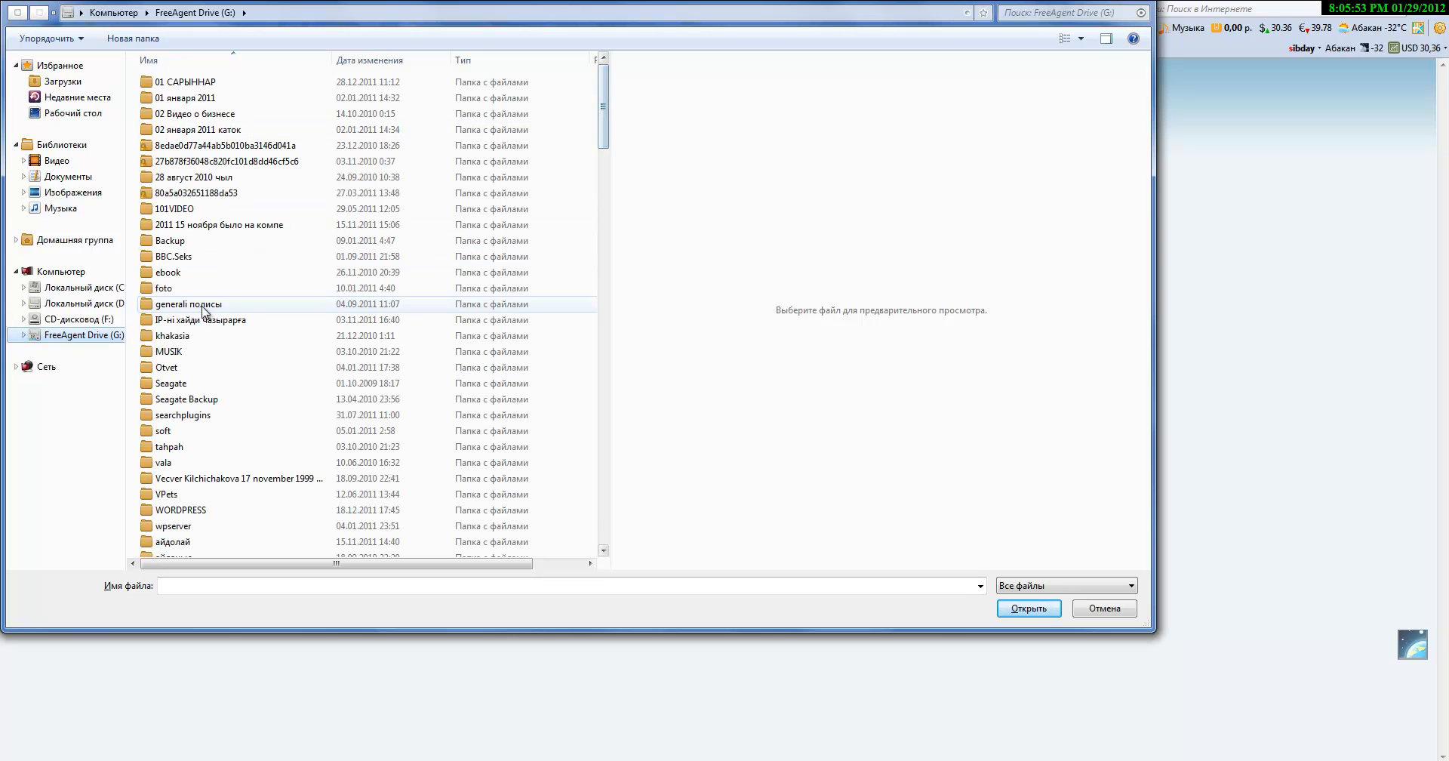
click(218, 512)
double_click(219, 512)
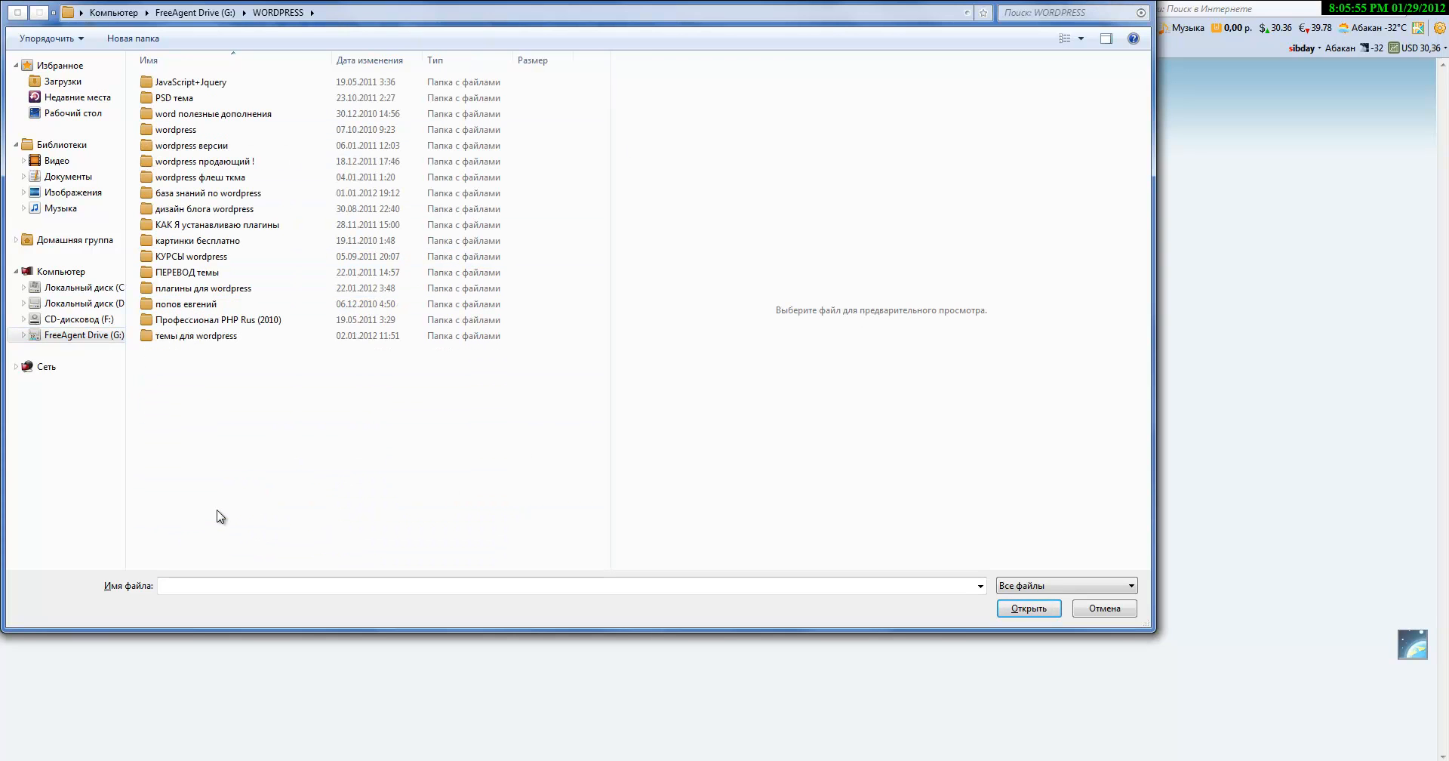
click(210, 131)
double_click(210, 131)
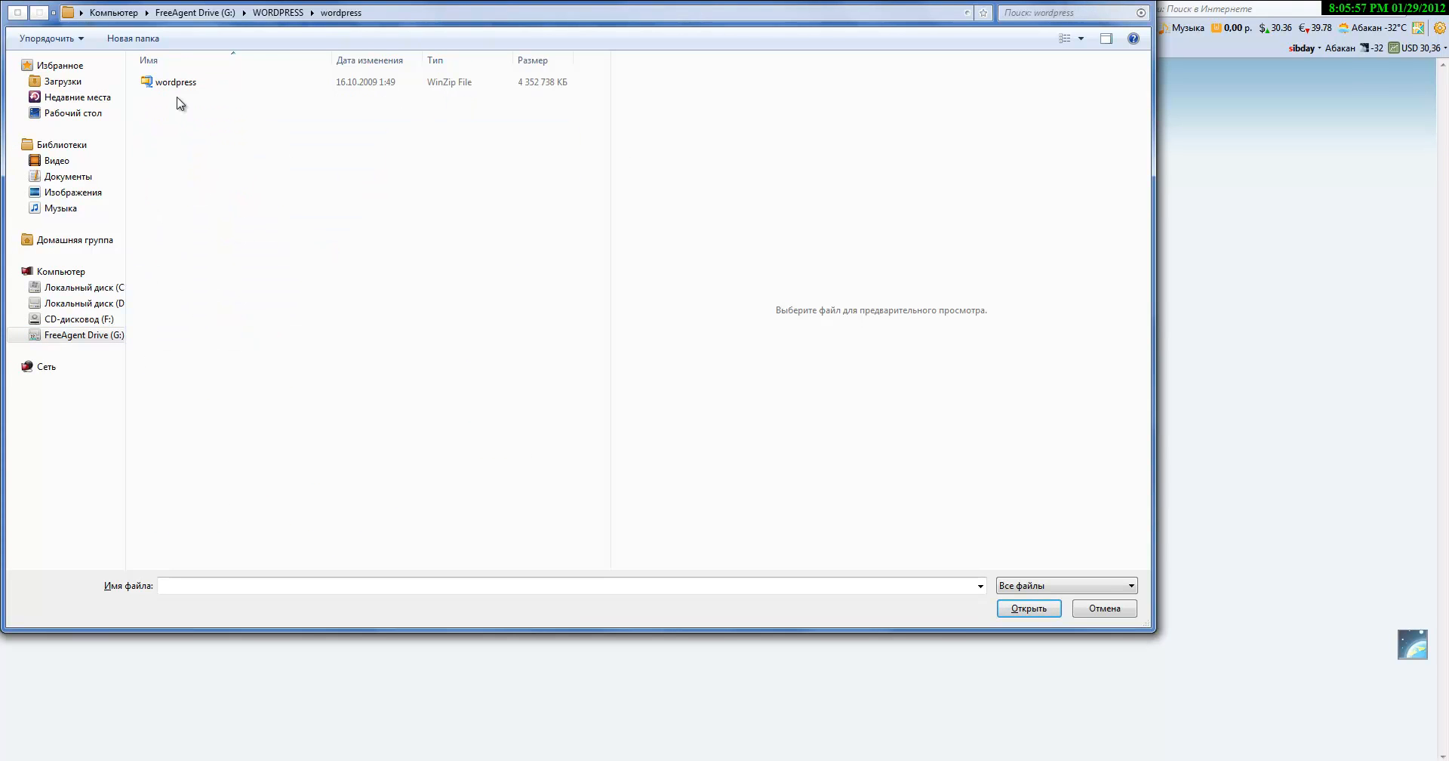
click(223, 84)
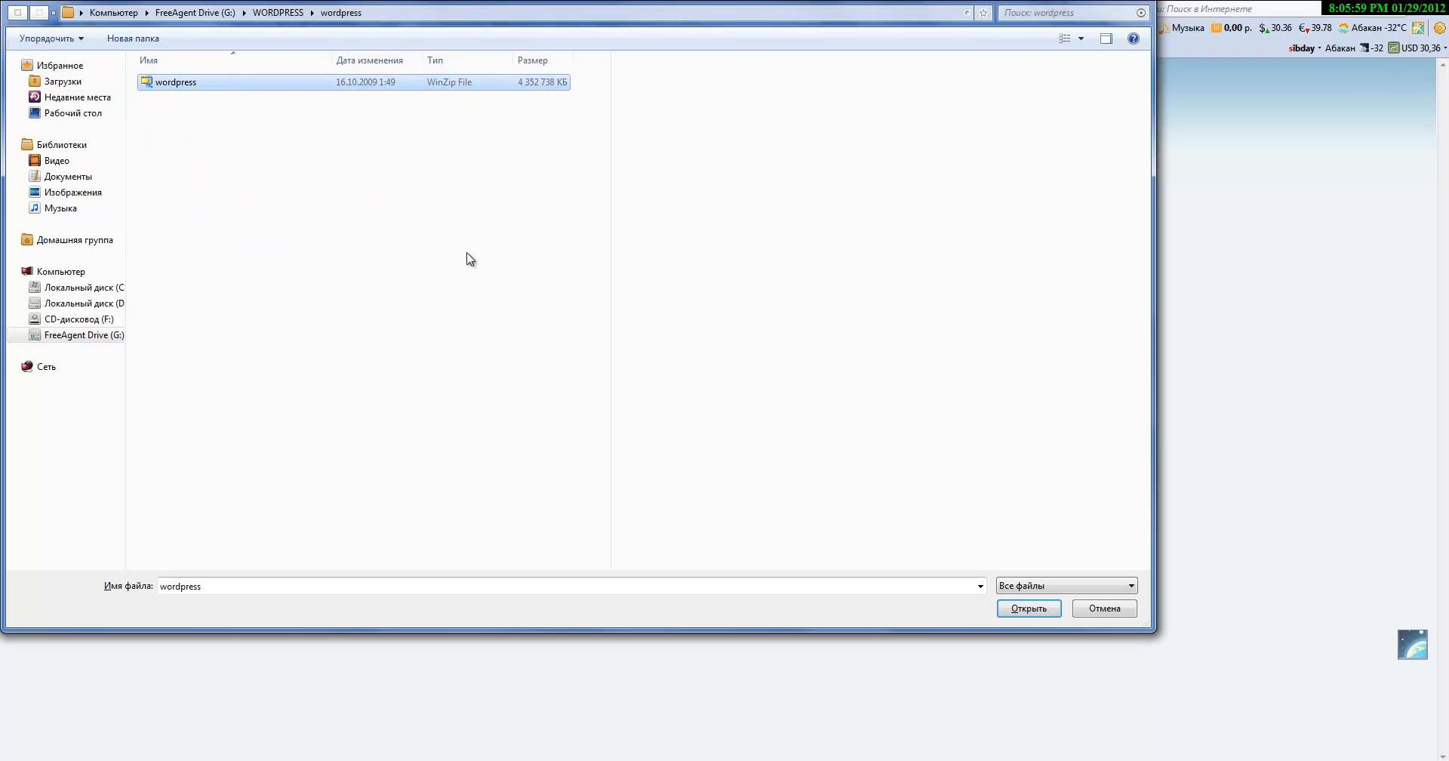
click(1024, 610)
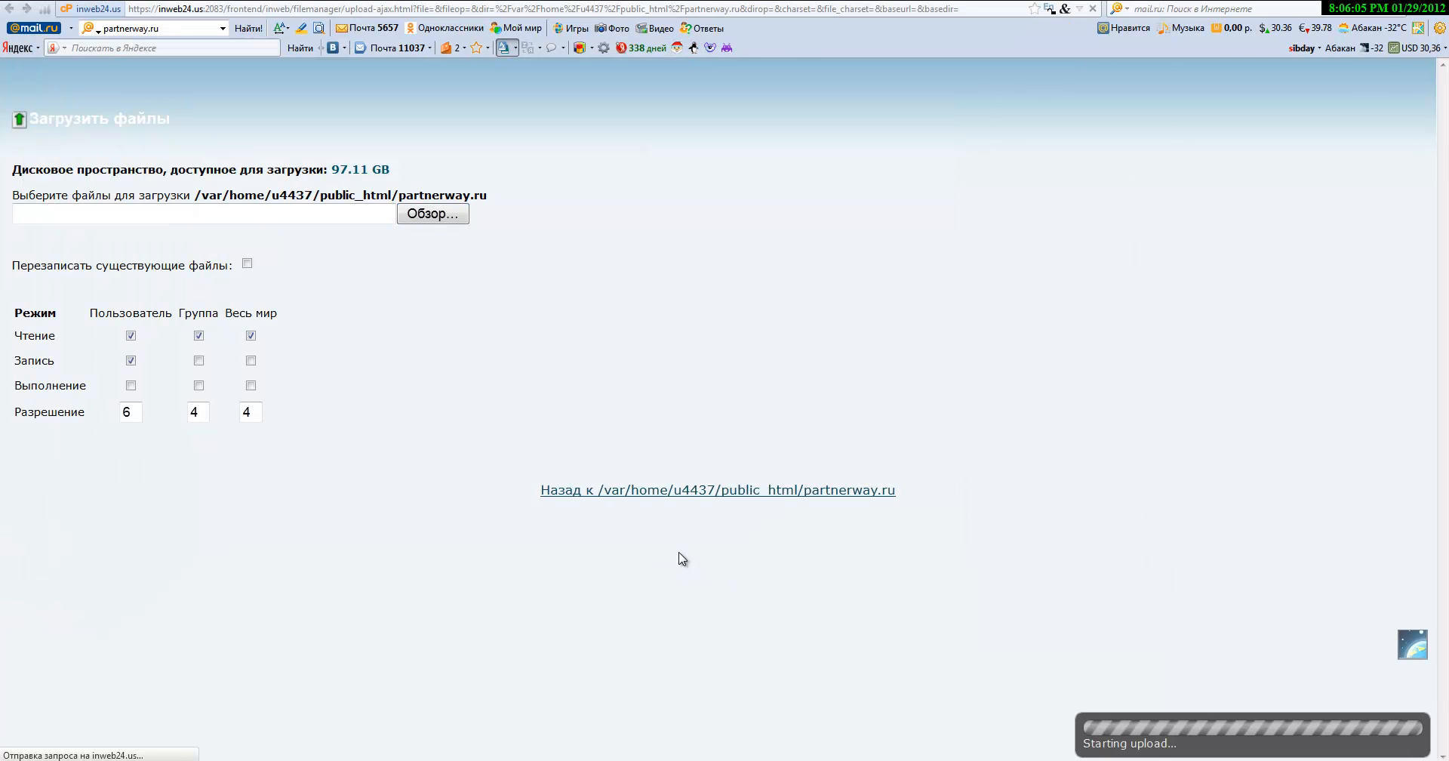
Step: Let the 3.36 MB wordpress-3.1-RC1-ru_RU.zip upload finish, then return to the partnerway.ru listing
drag(1193, 746, 1427, 753)
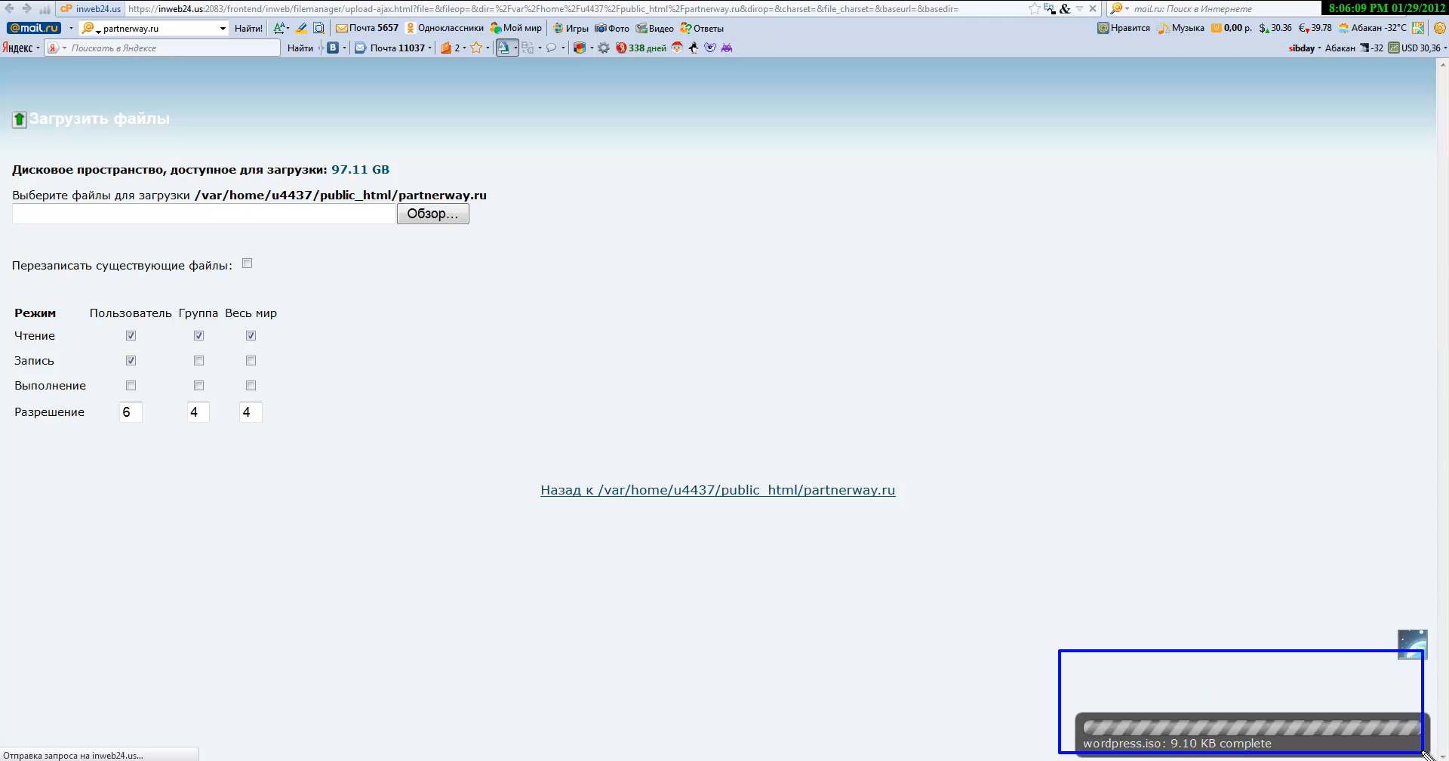
drag(994, 669, 1440, 759)
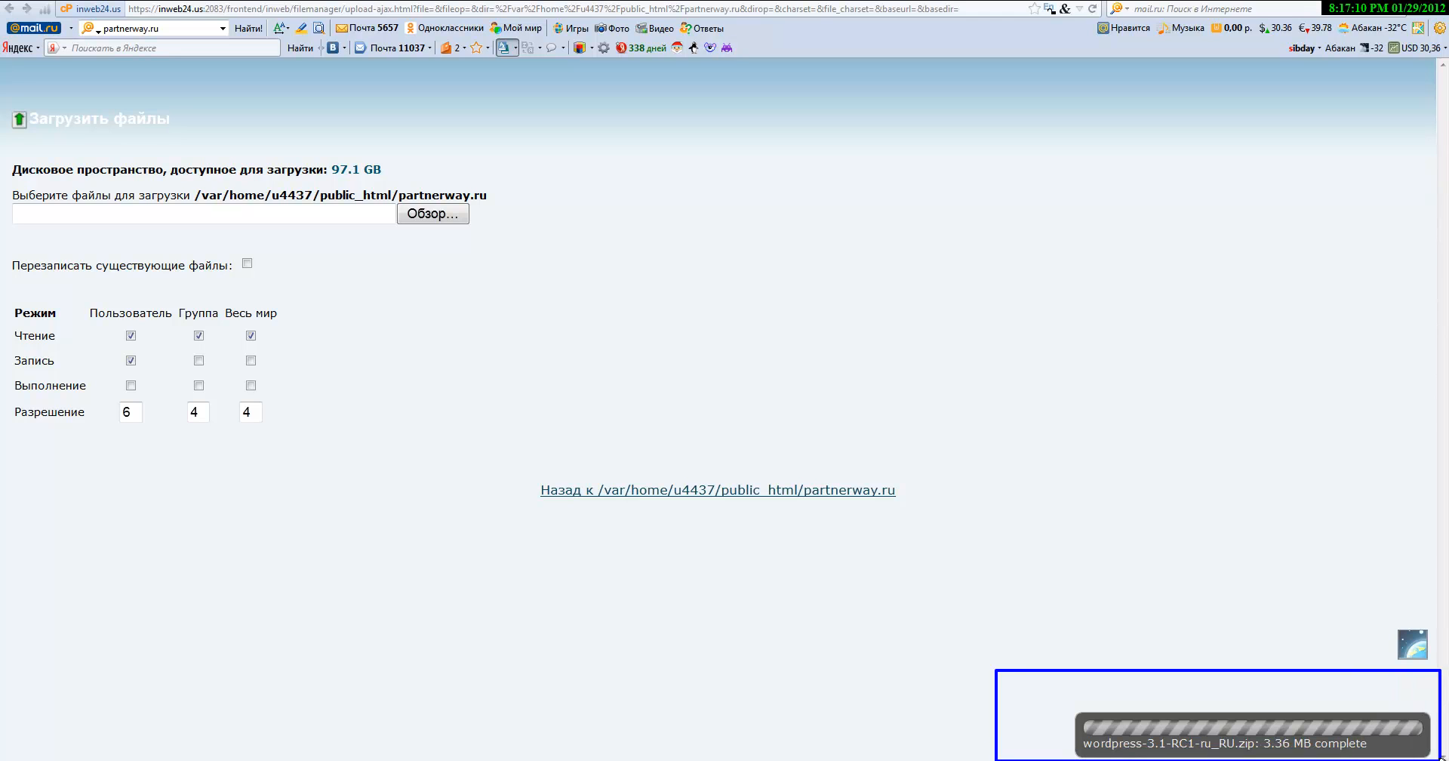
key(Escape)
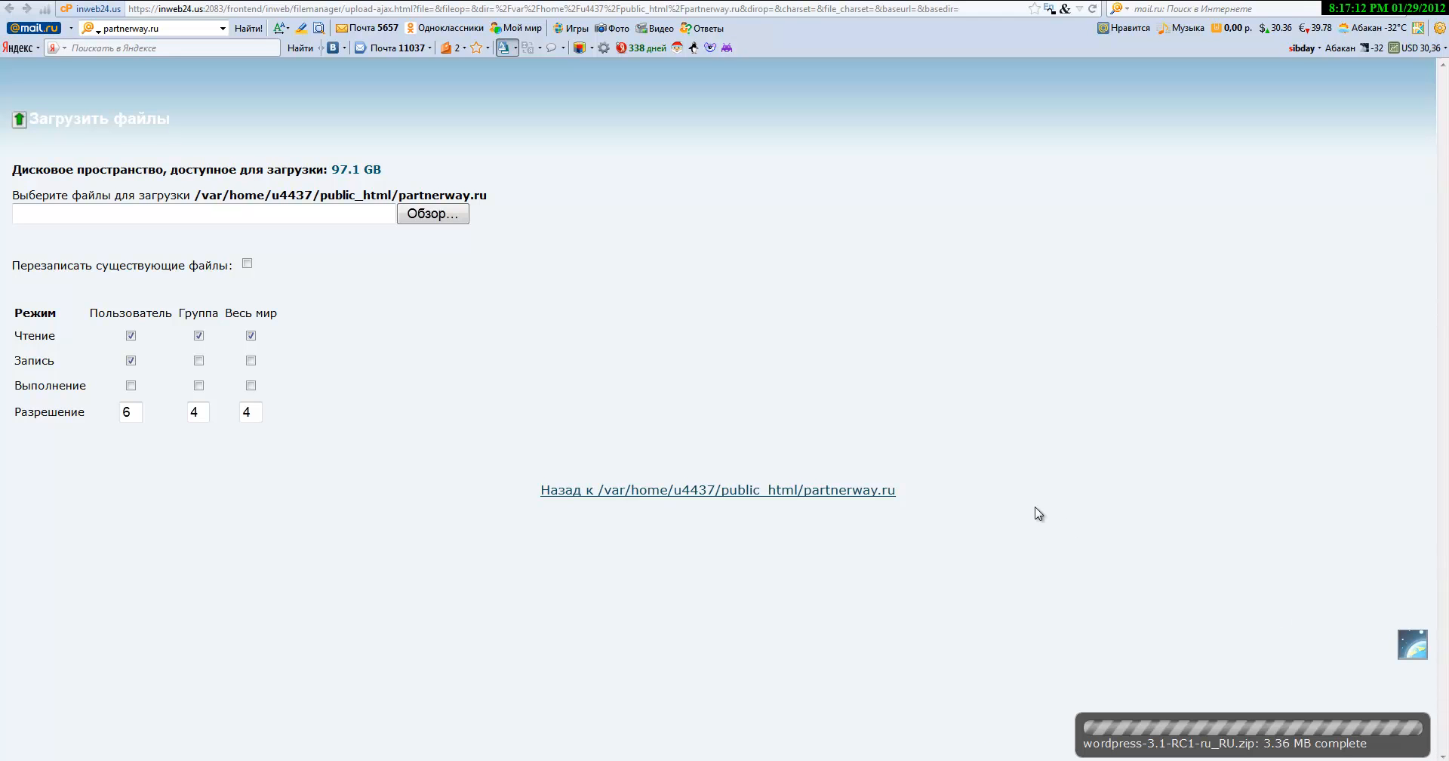
click(656, 492)
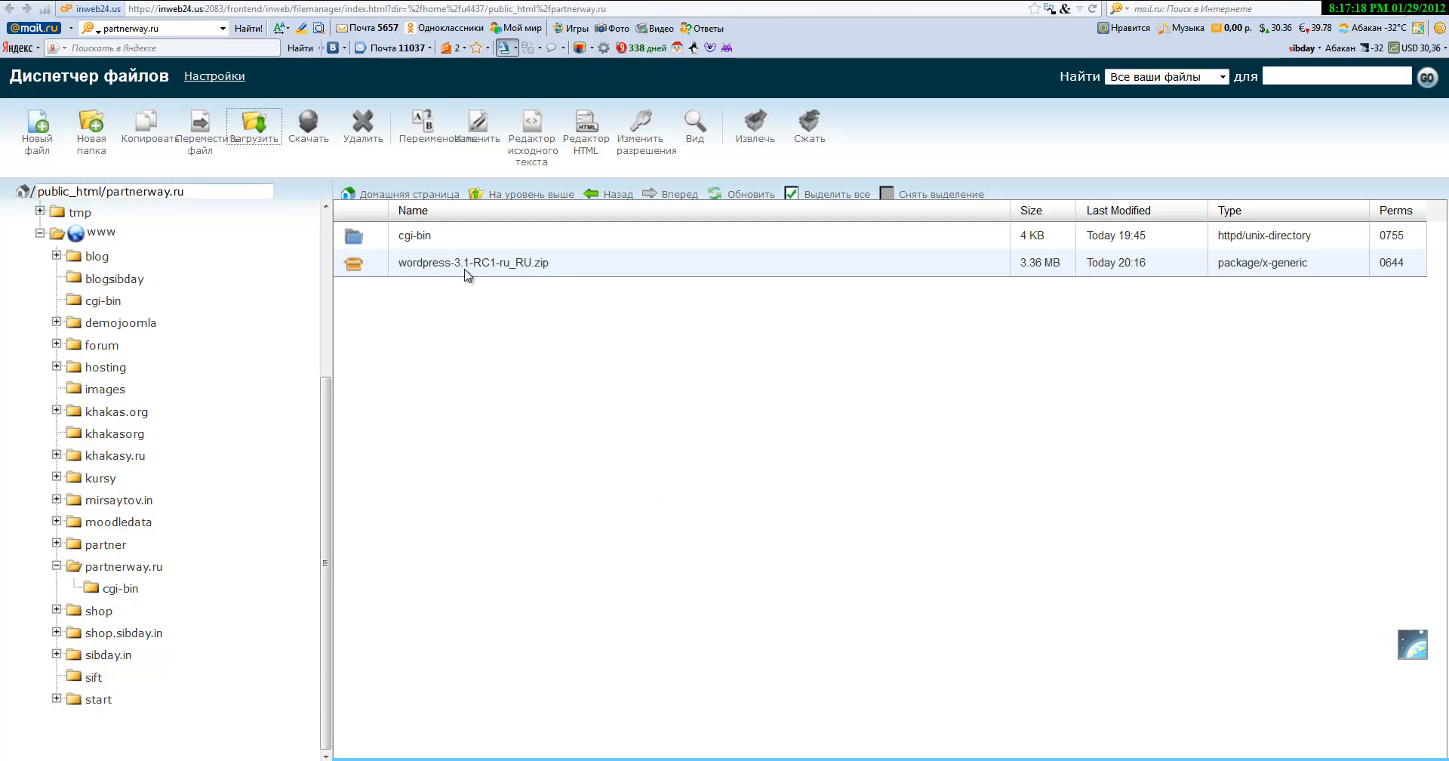
Step: Select the wordpress-3.1-RC1-ru_RU.zip archive in the partnerway.ru file list
click(657, 266)
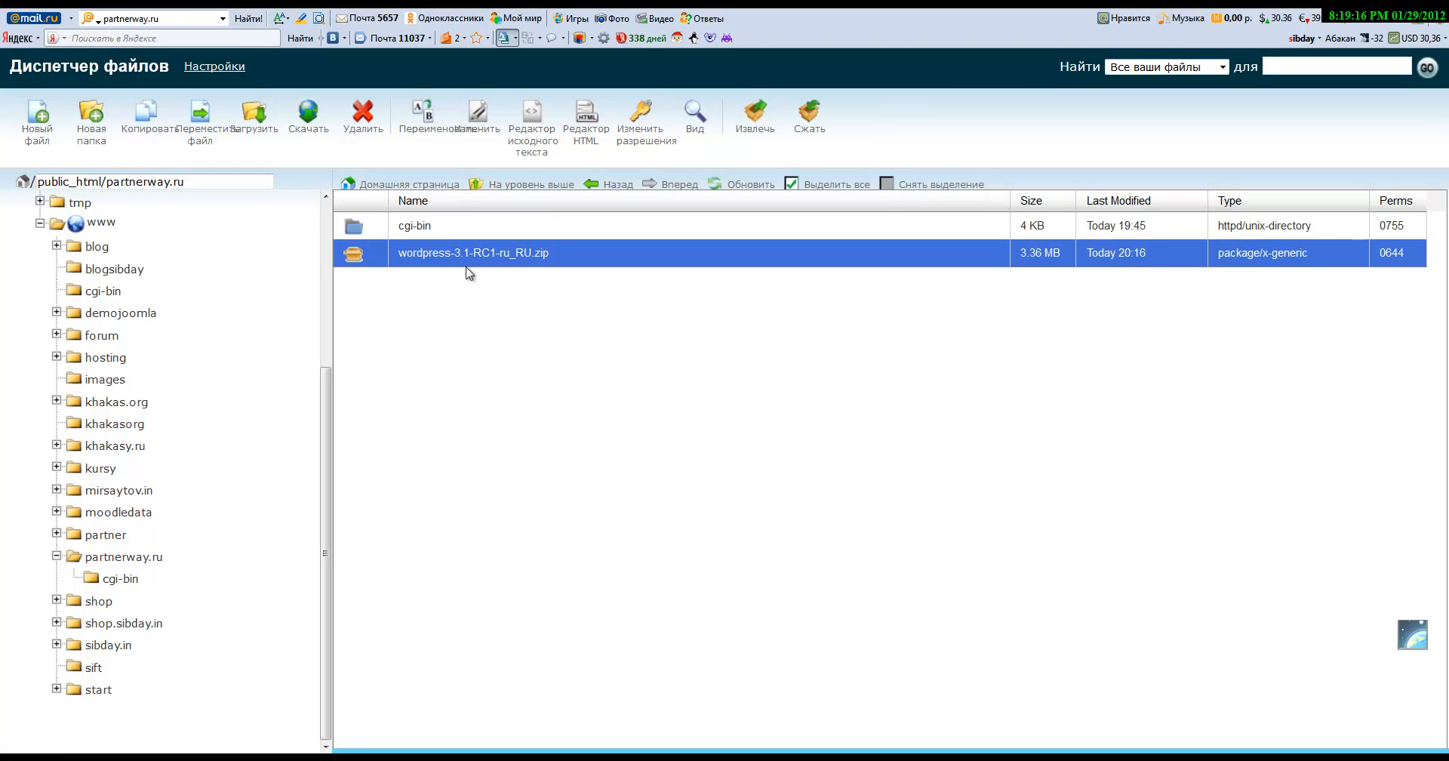
Step: Extract wordpress-3.1-RC1-ru_RU.zip into /public_html/partnerway.ru and close the results
click(757, 117)
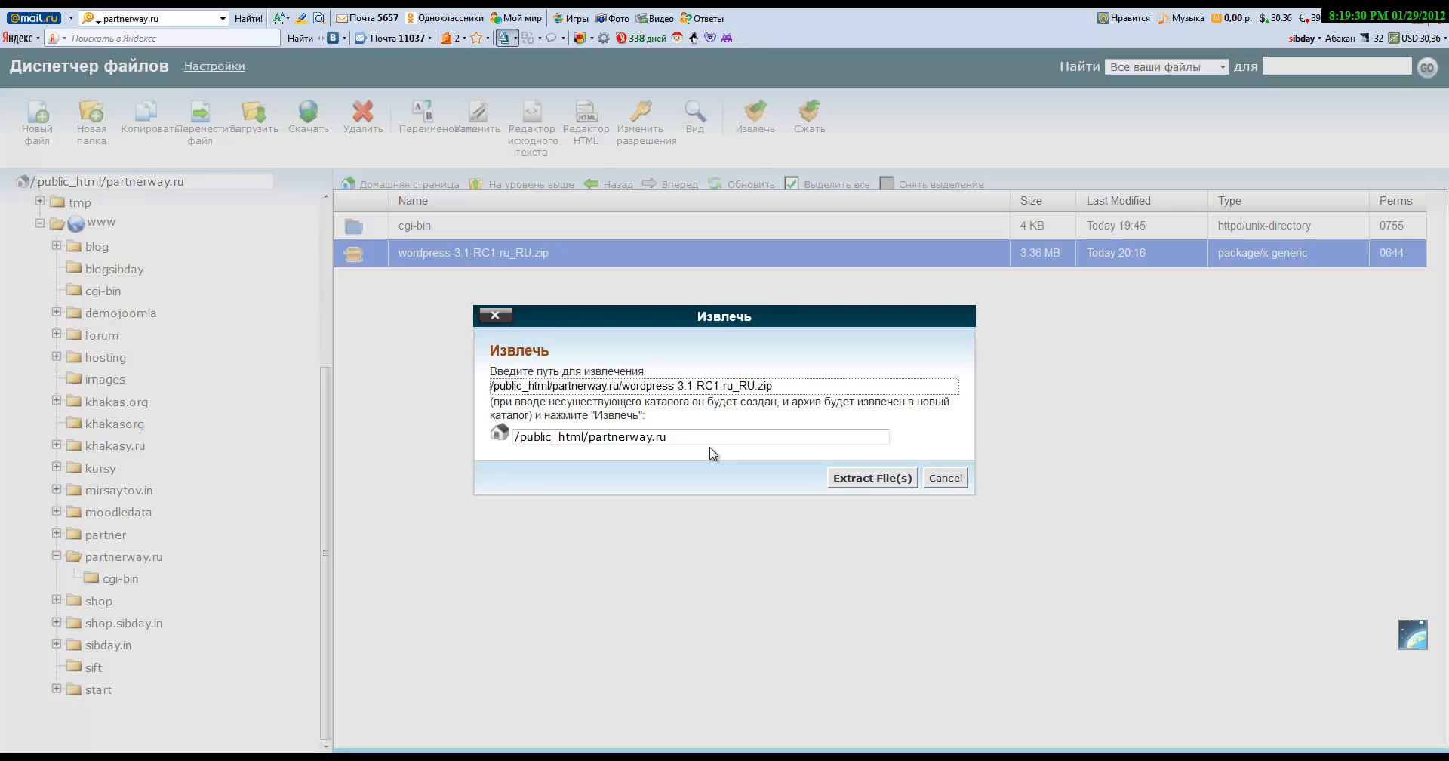
drag(713, 436, 514, 438)
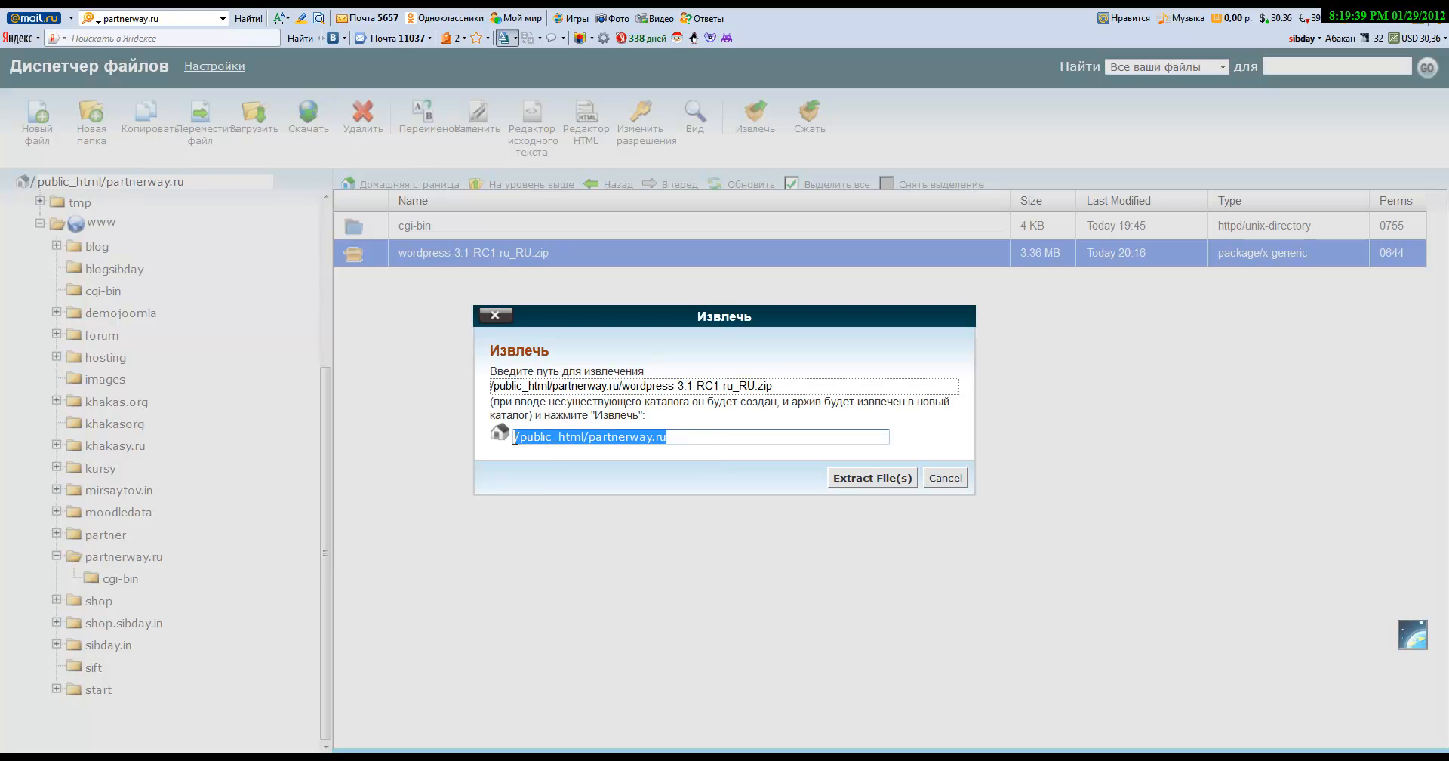
click(713, 441)
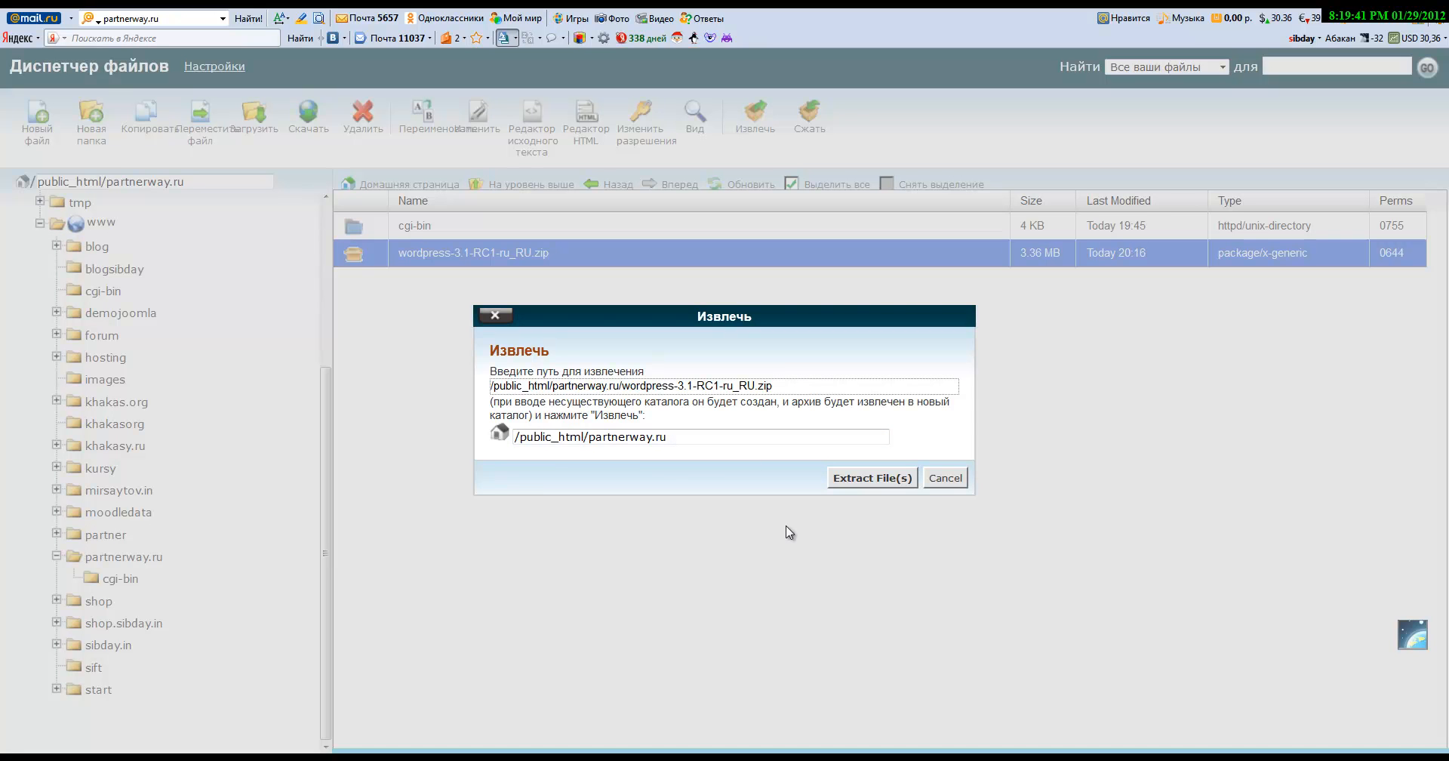
click(872, 480)
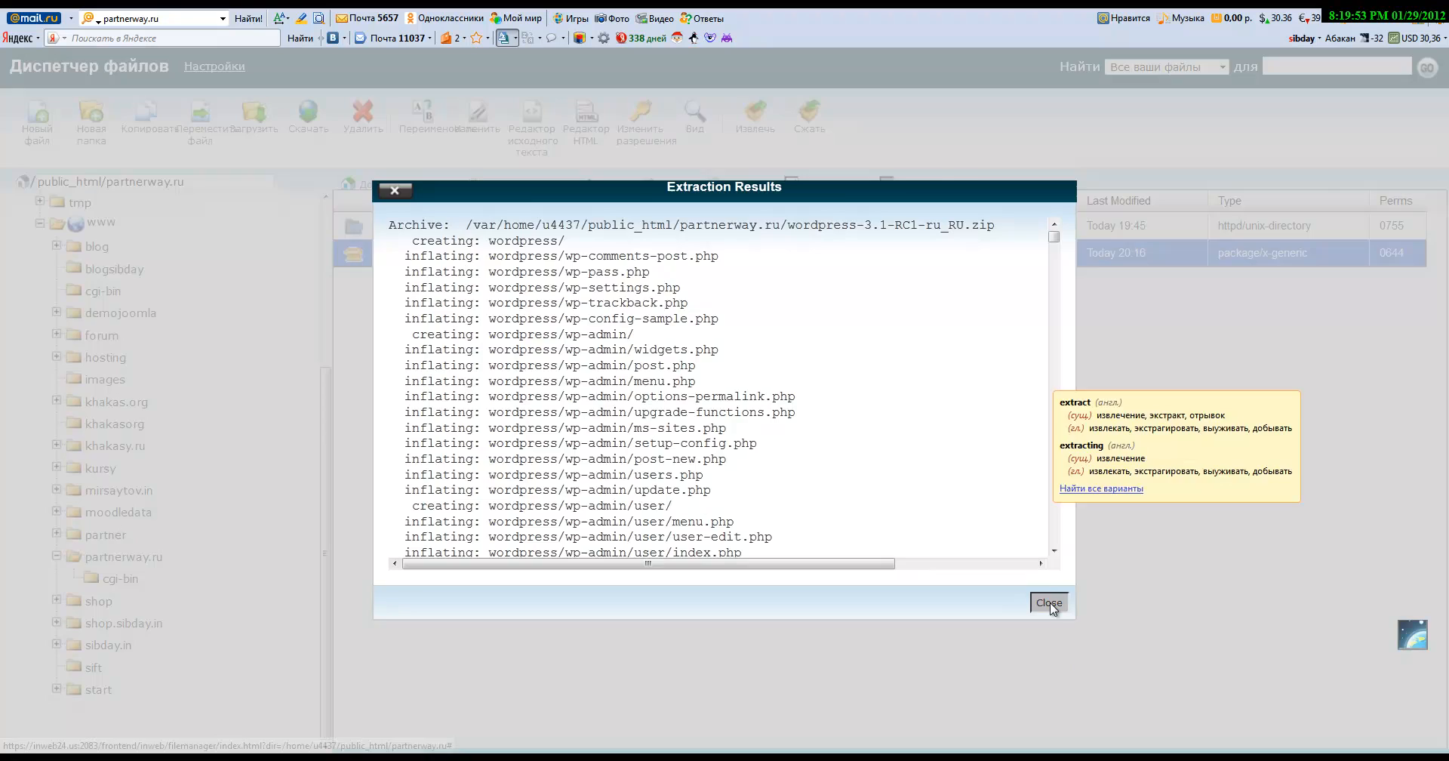
click(1049, 603)
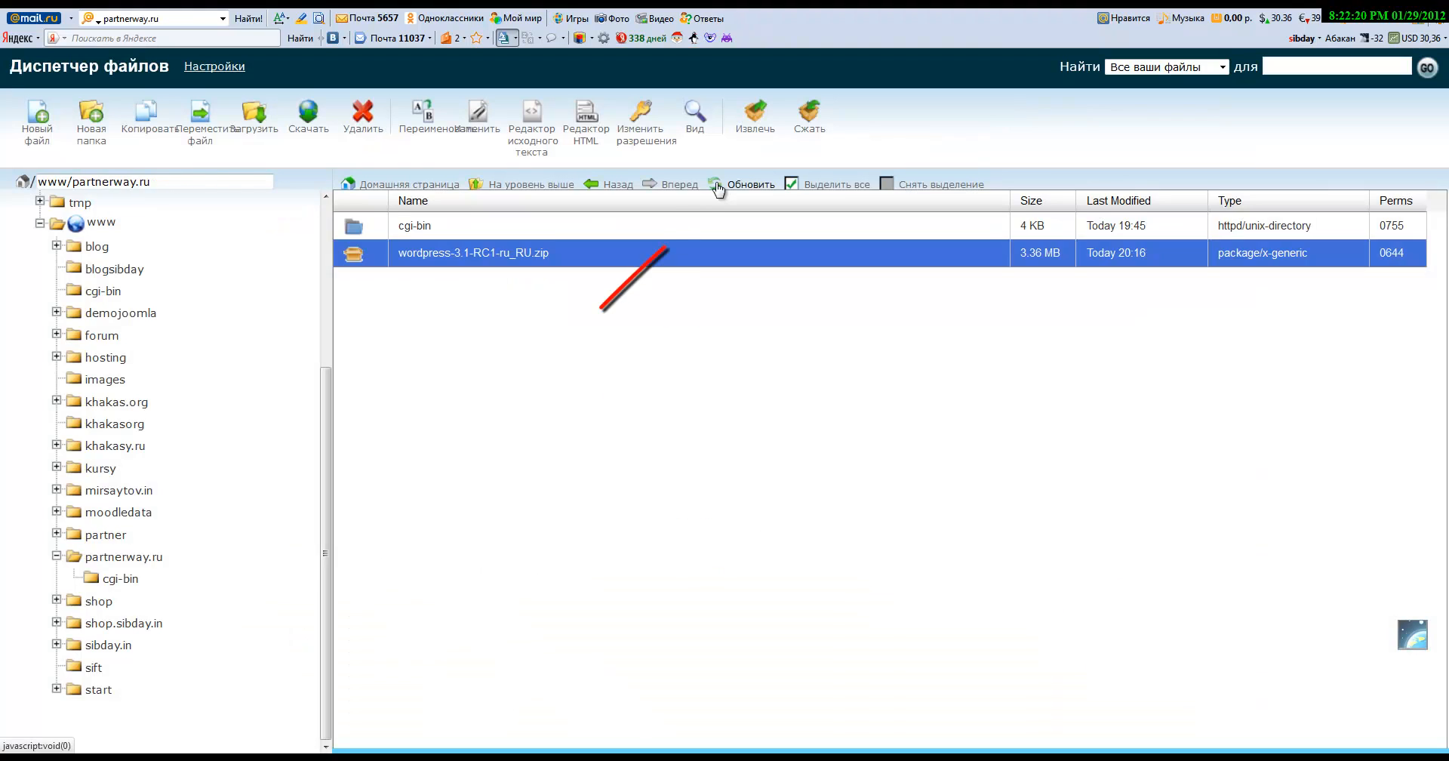
Step: Refresh partnerway.ru and open the extracted wordpress folder with wp-admin, wp-content and wp-includes
click(717, 188)
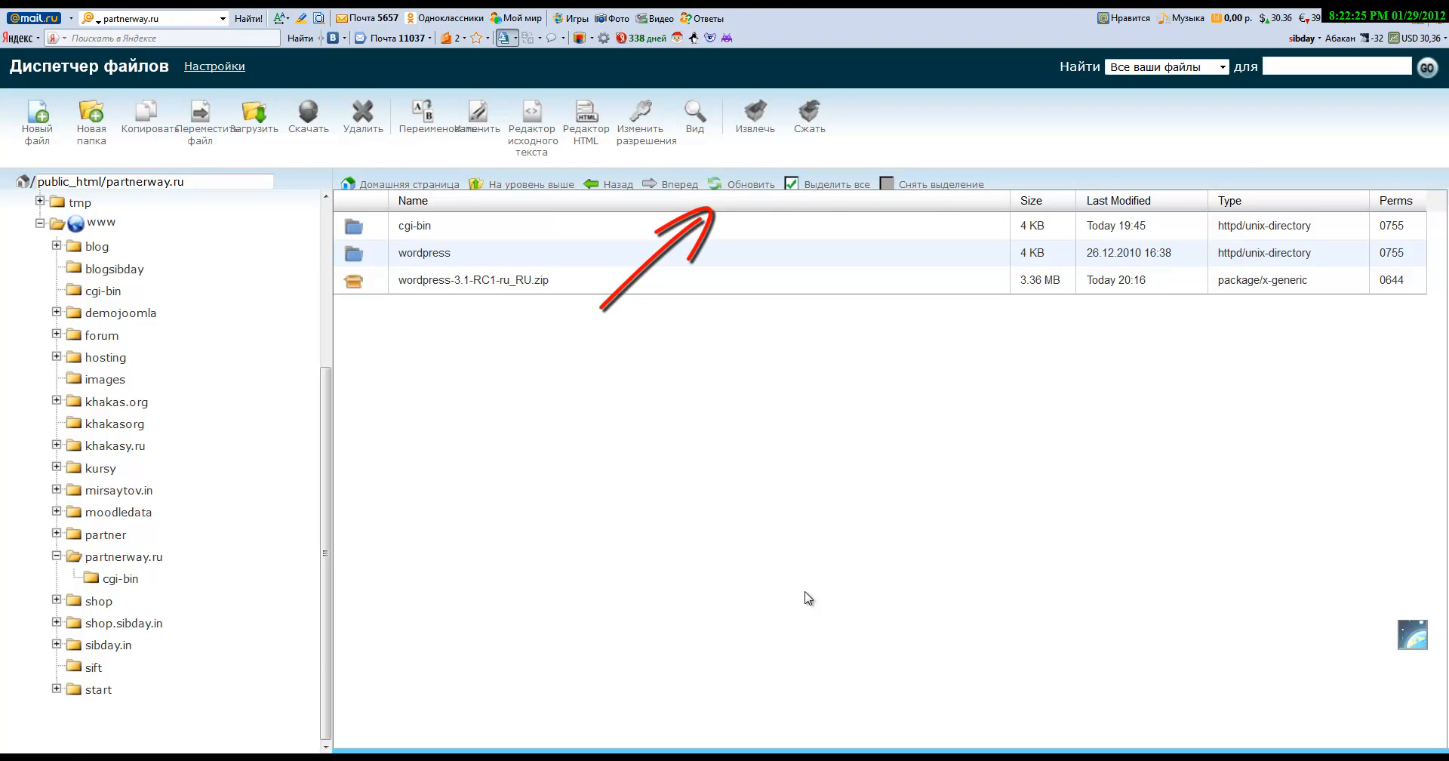
double_click(358, 255)
click(559, 238)
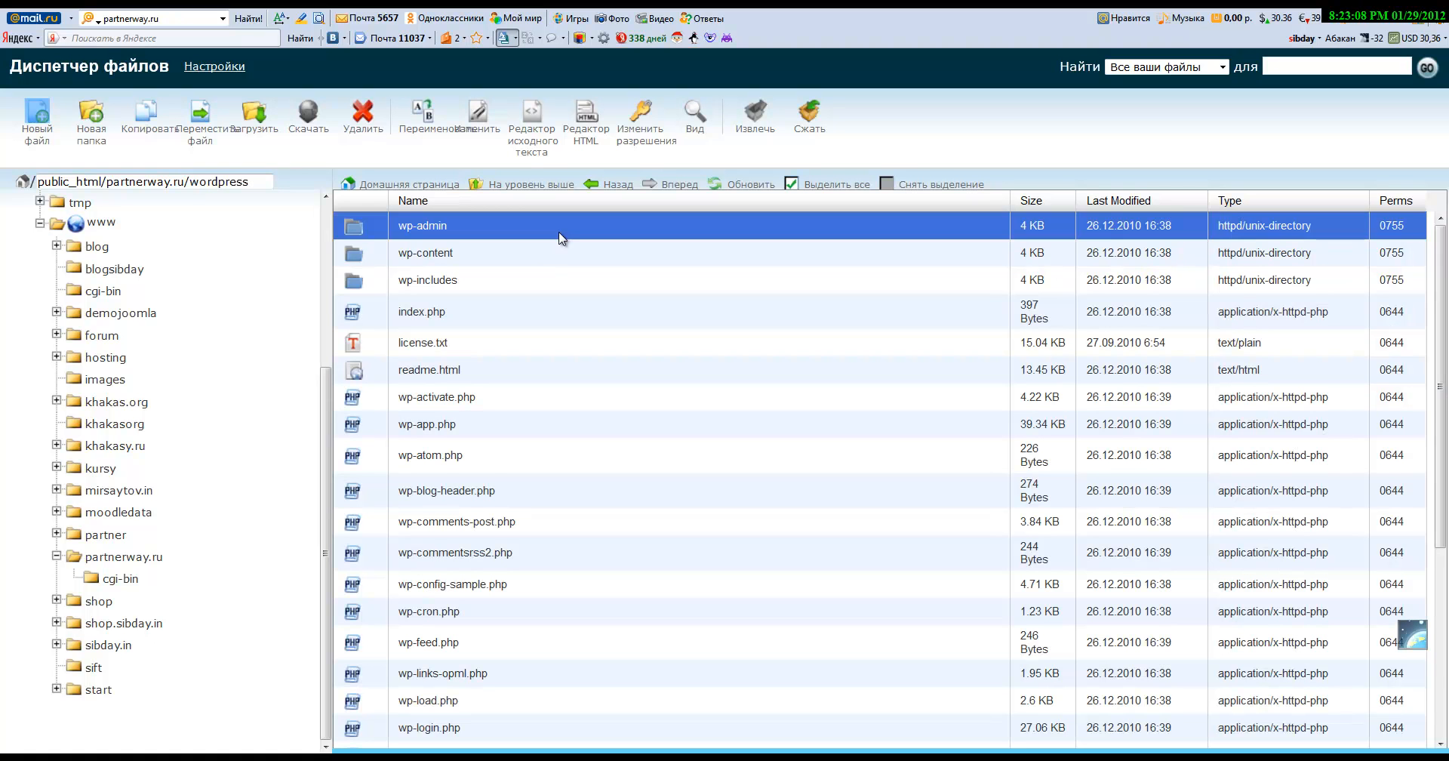
click(132, 558)
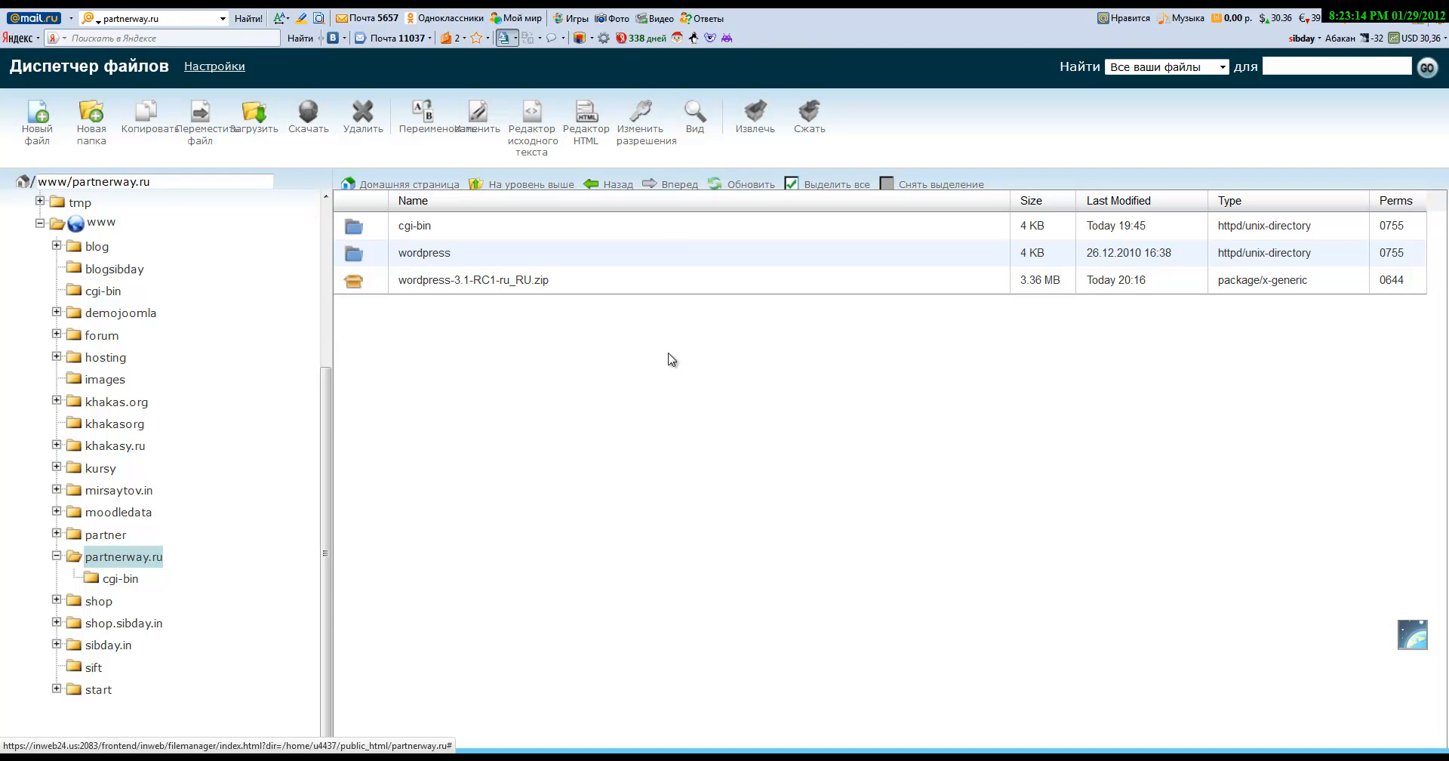
double_click(464, 252)
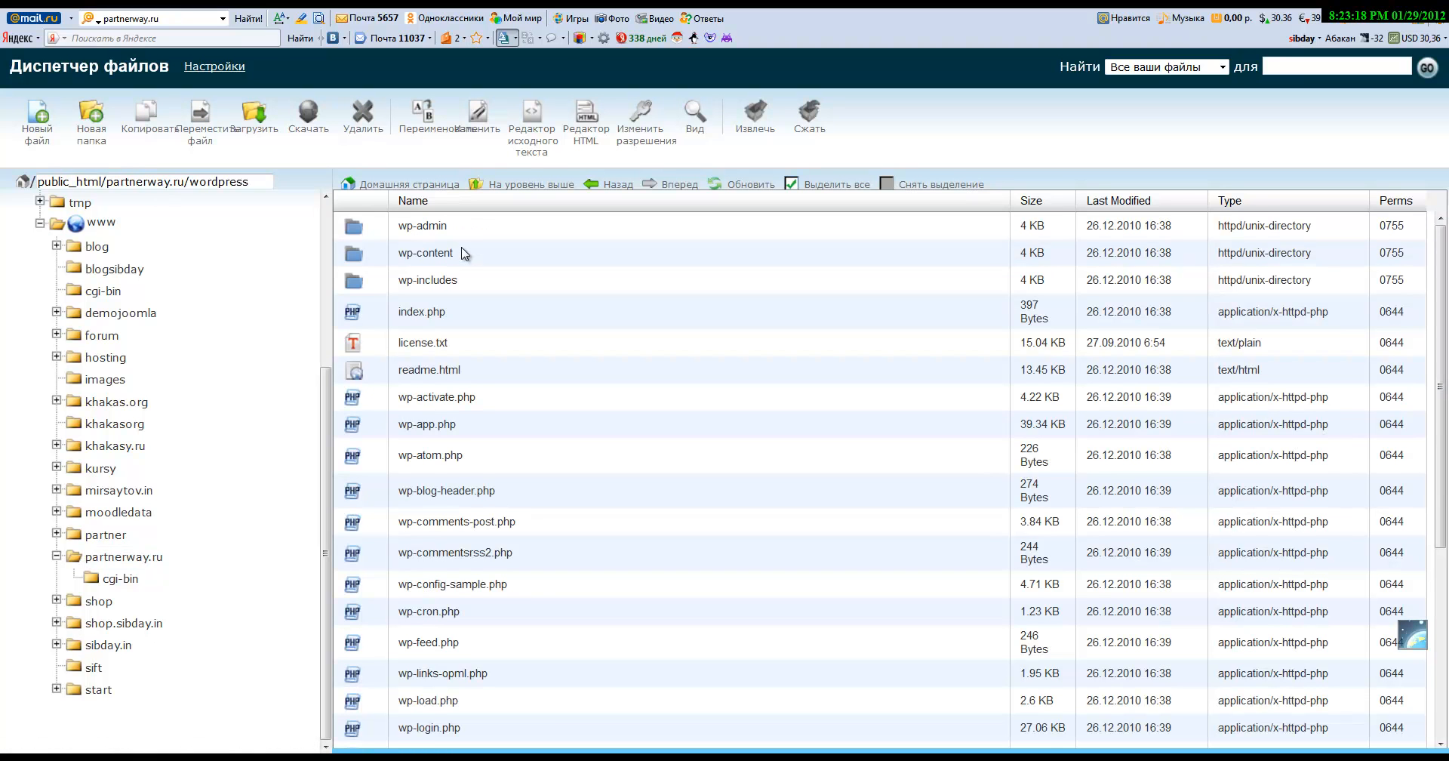
click(463, 228)
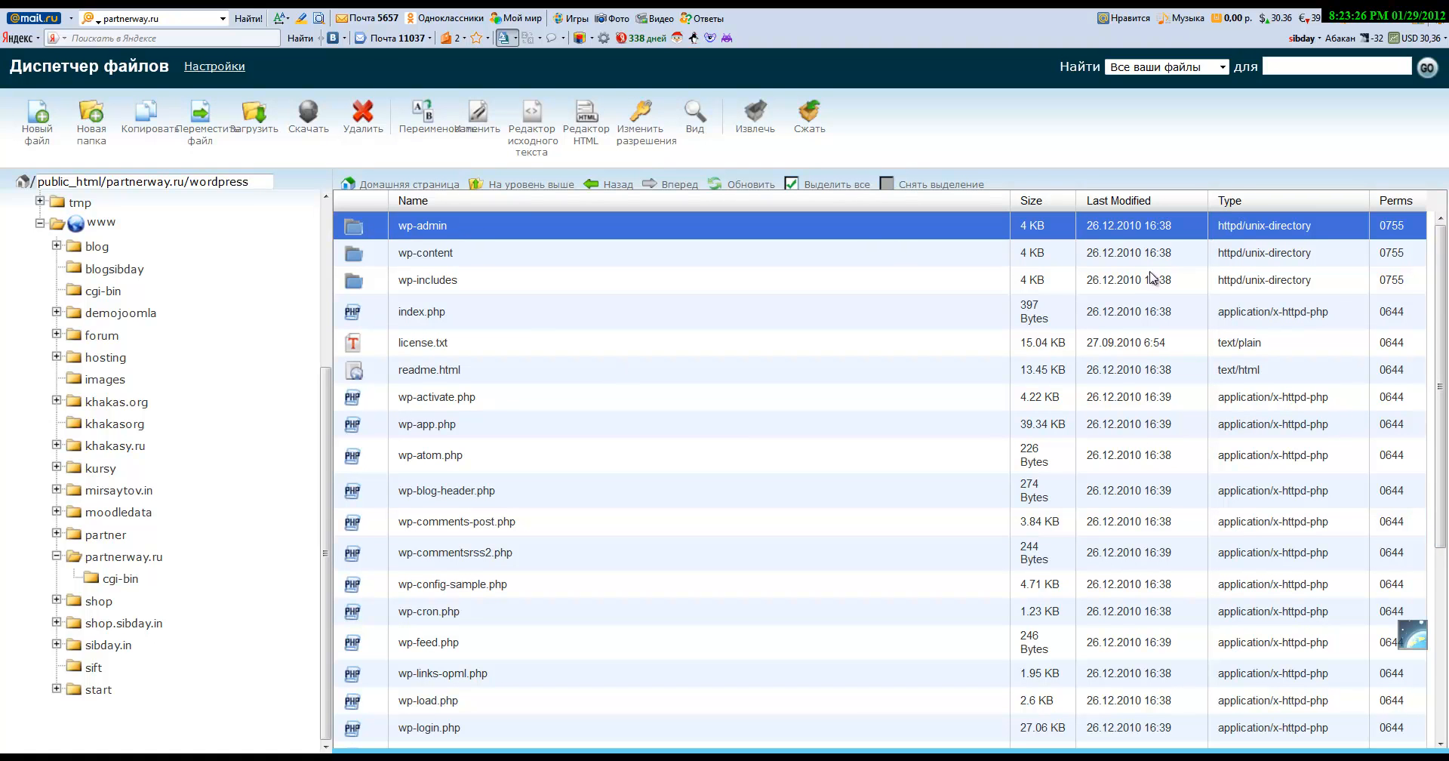
Step: Select everything in the wordpress folder and move it to /public_html/partnerway.ru/
scroll(1445, 308, down, 1)
scroll(1445, 308, down, 5)
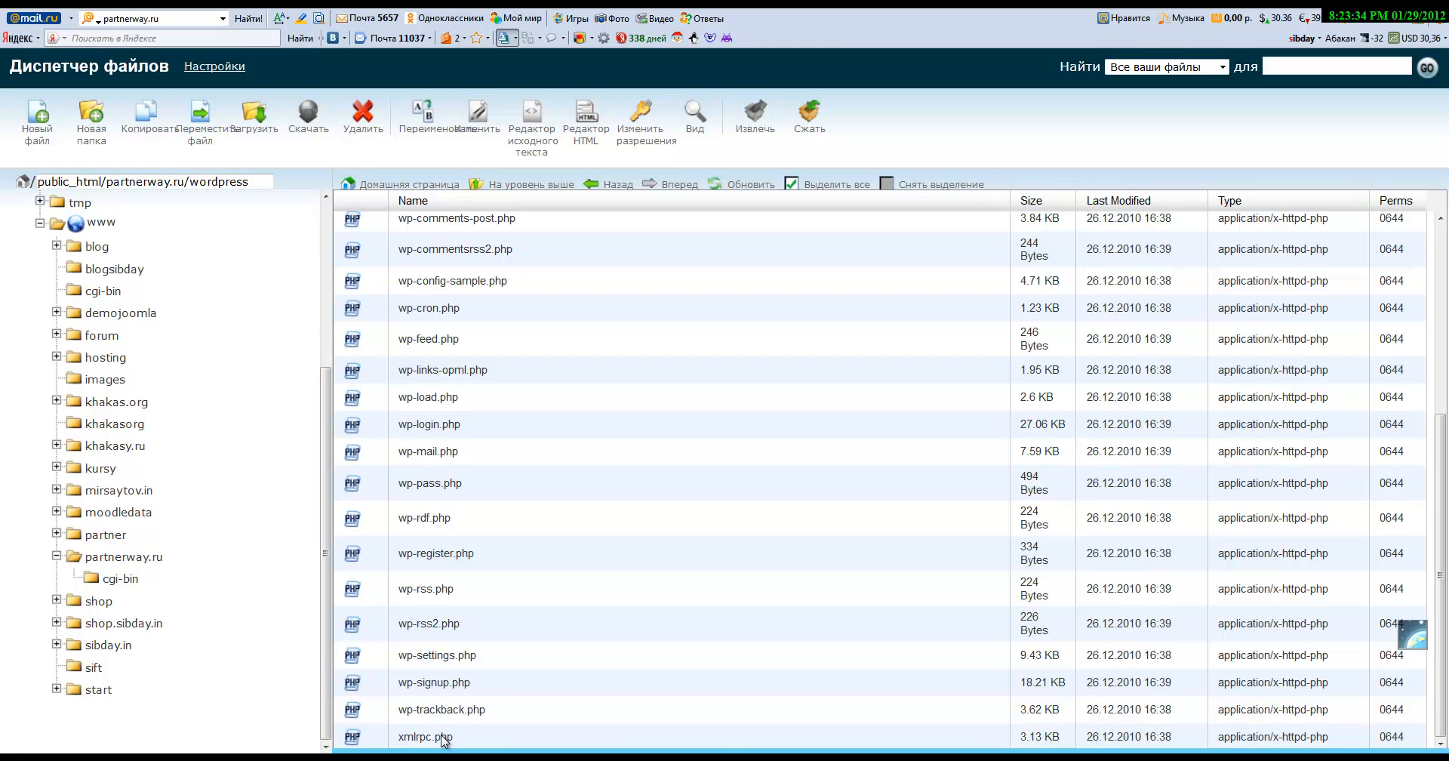
key(ctrl+a)
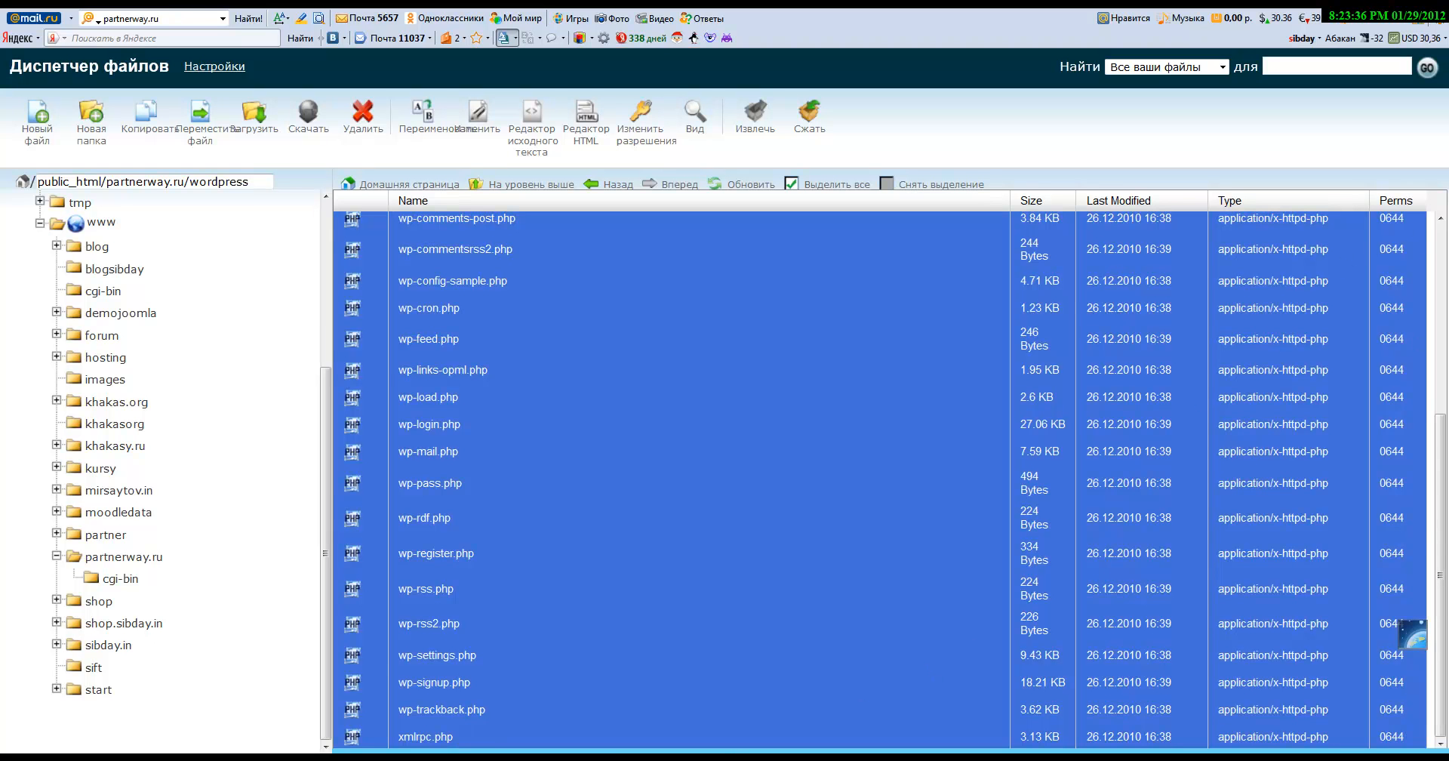
drag(1442, 606, 1447, 361)
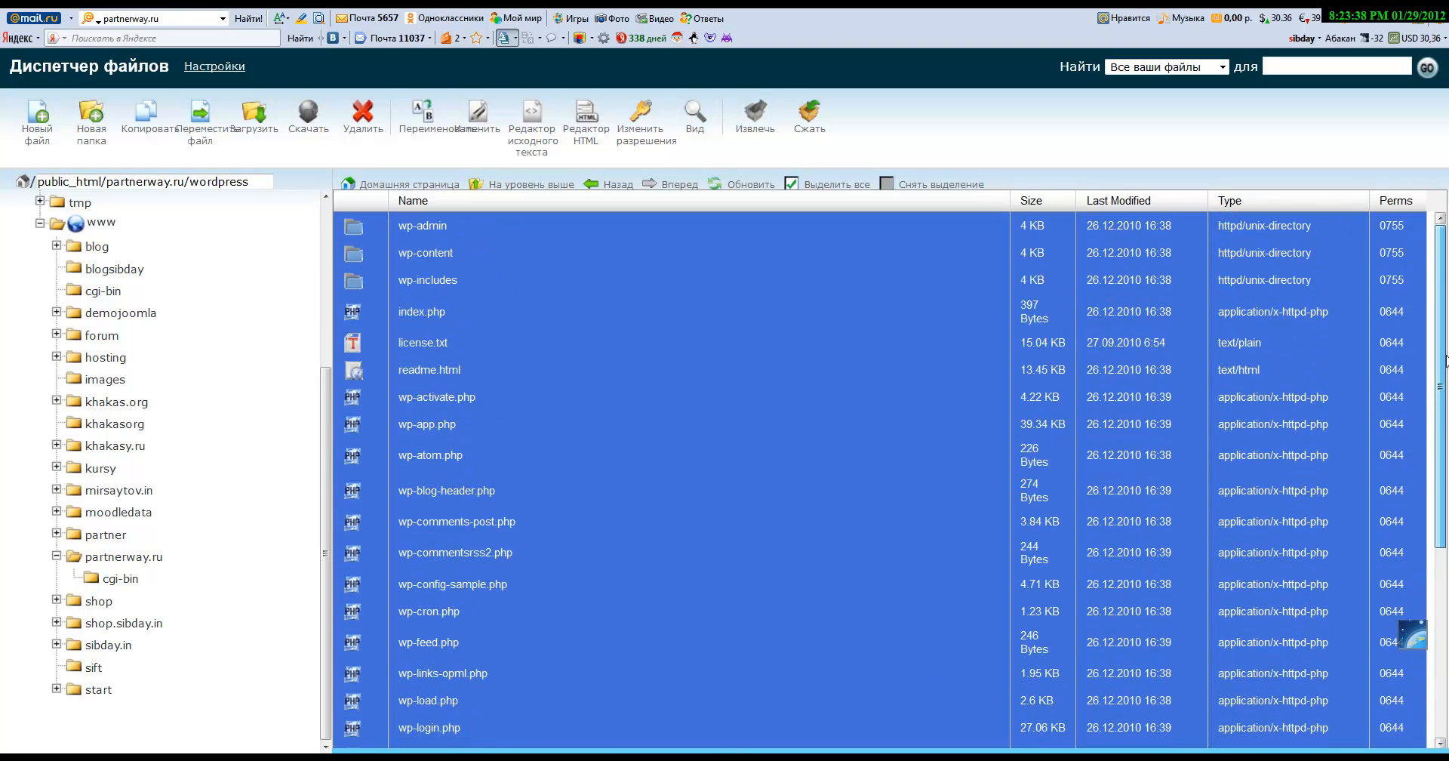
right_click(625, 281)
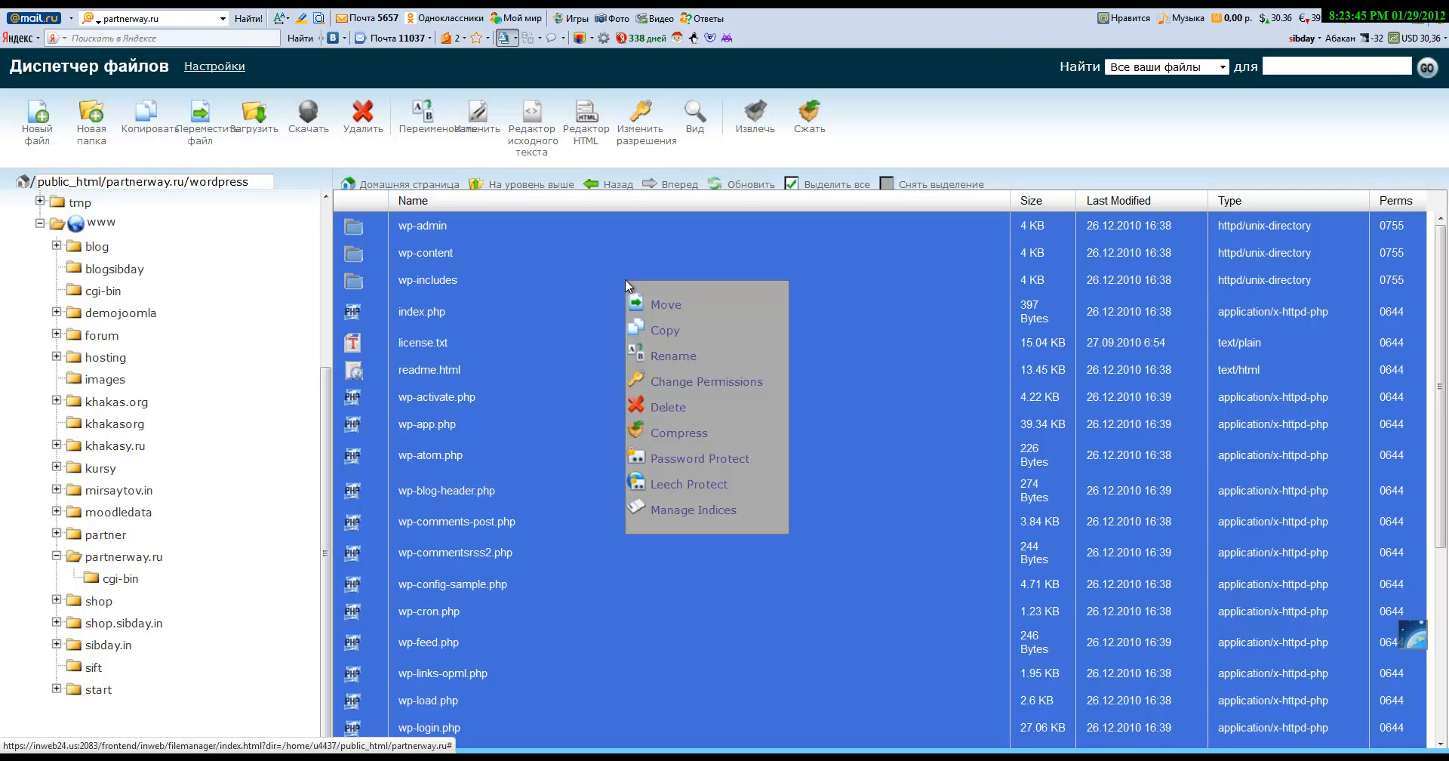
click(670, 311)
drag(674, 576, 754, 580)
key(Delete)
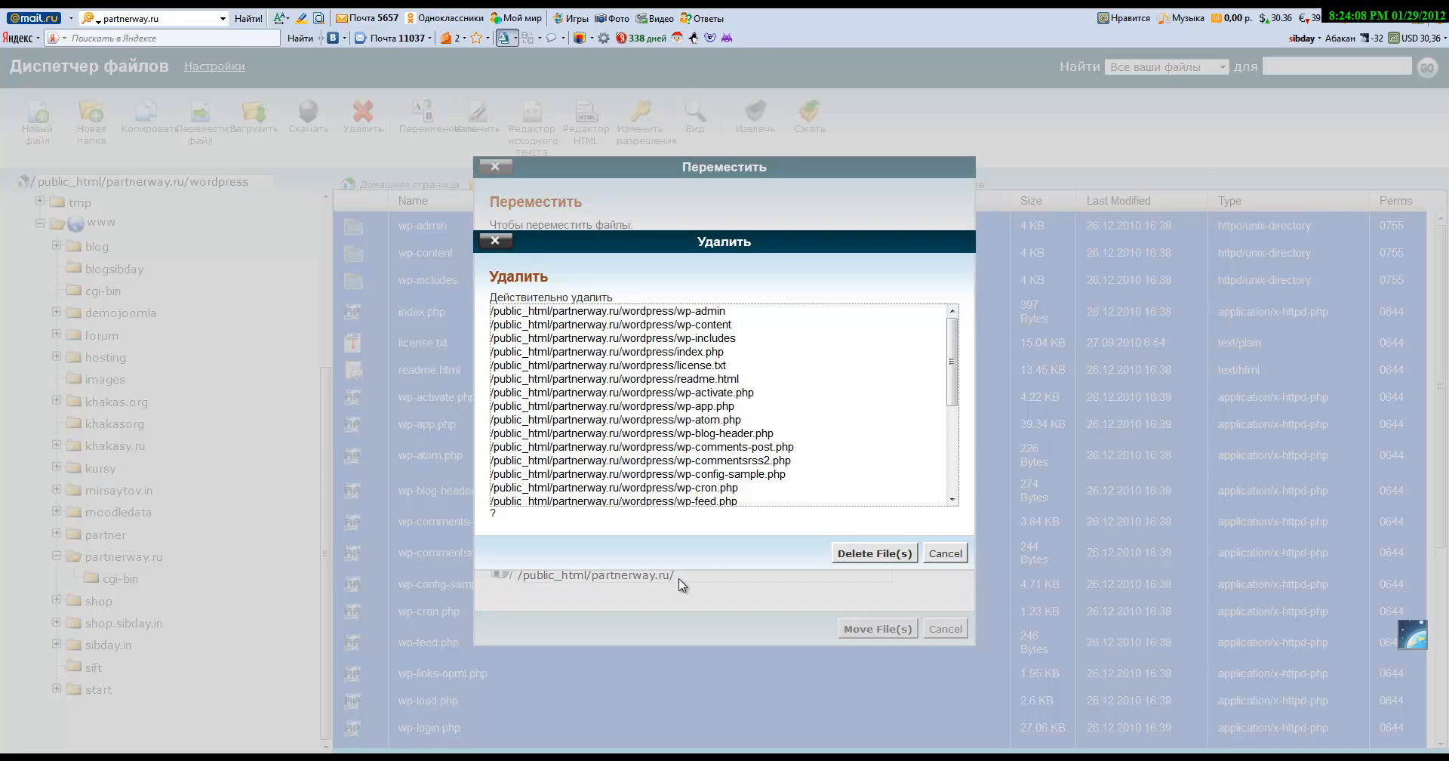
click(874, 558)
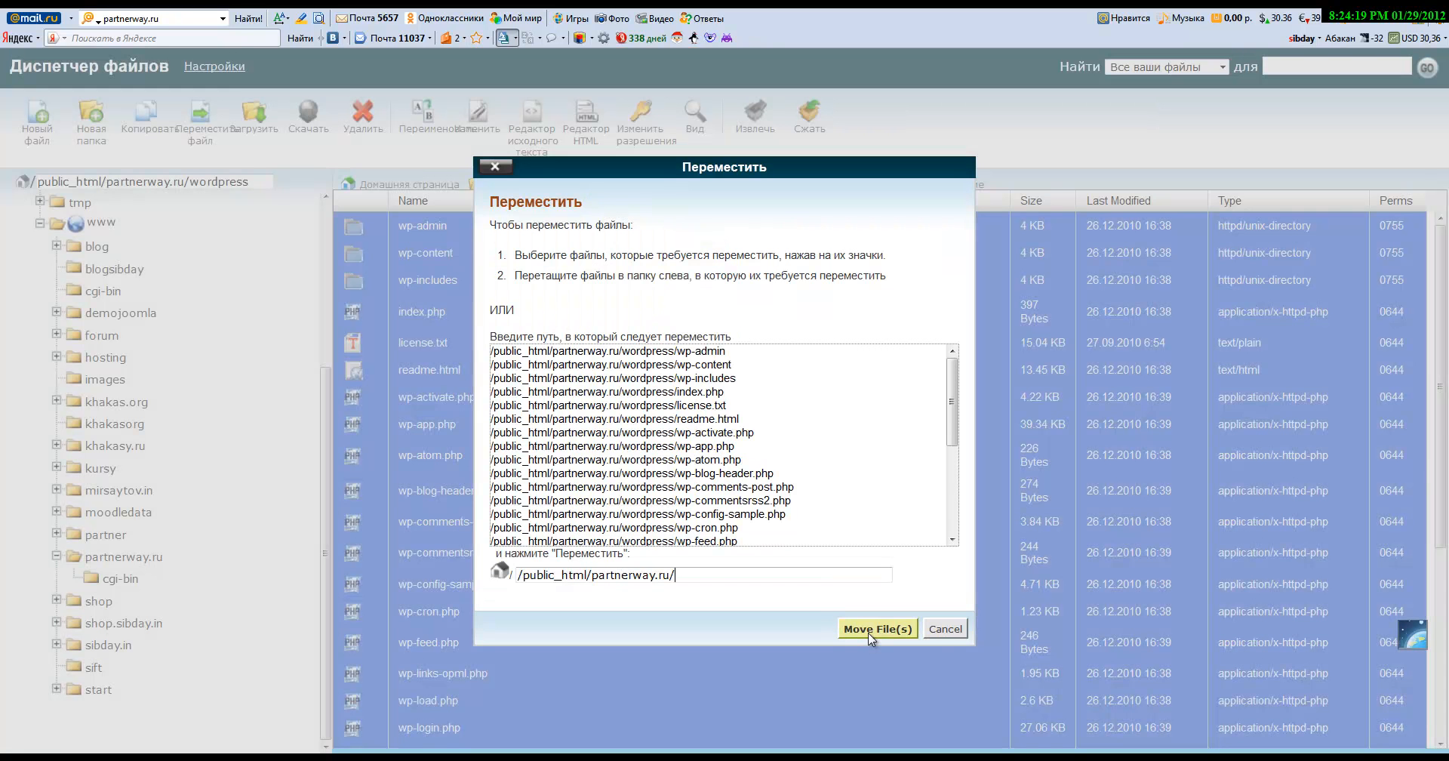
click(870, 633)
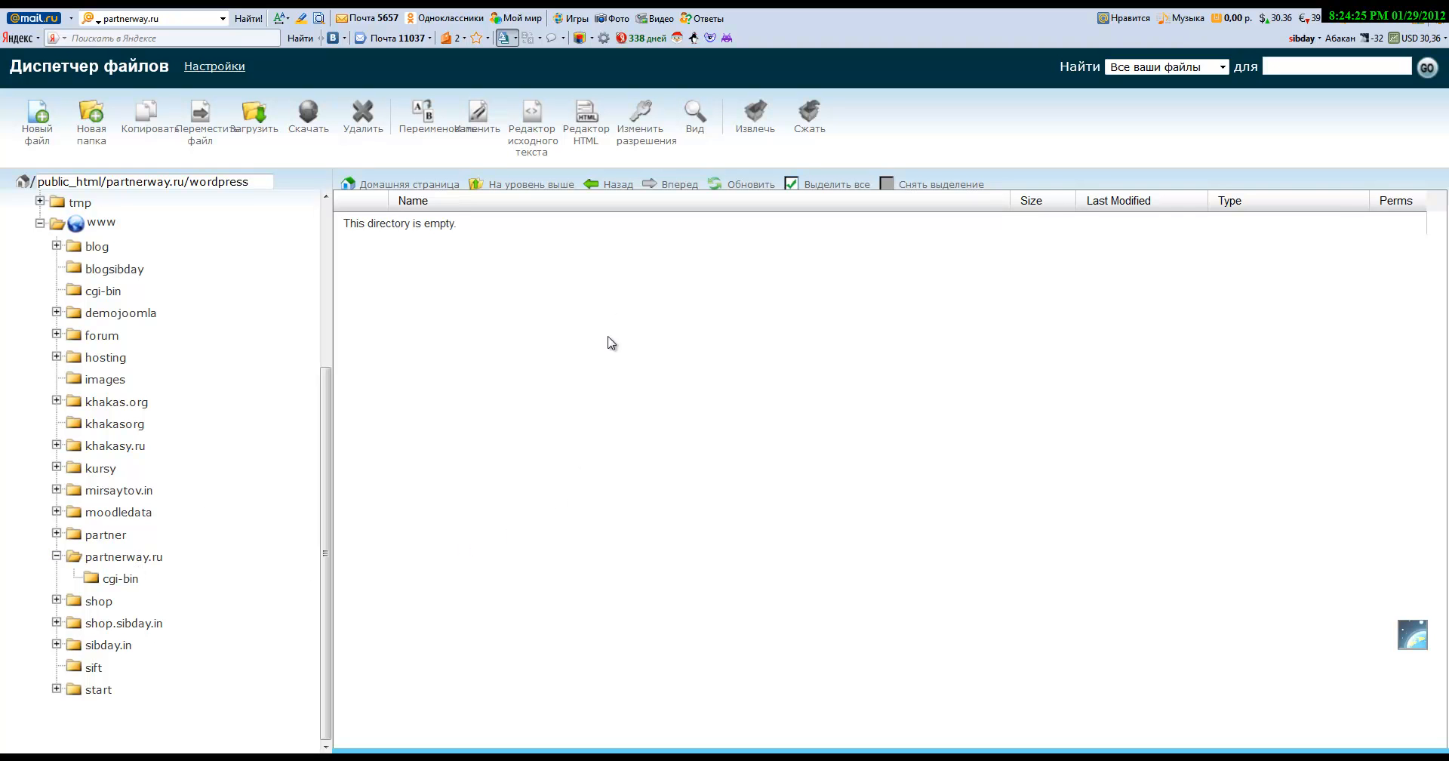
Step: Confirm the wordpress folder in partnerway.ru is empty and delete it
click(123, 559)
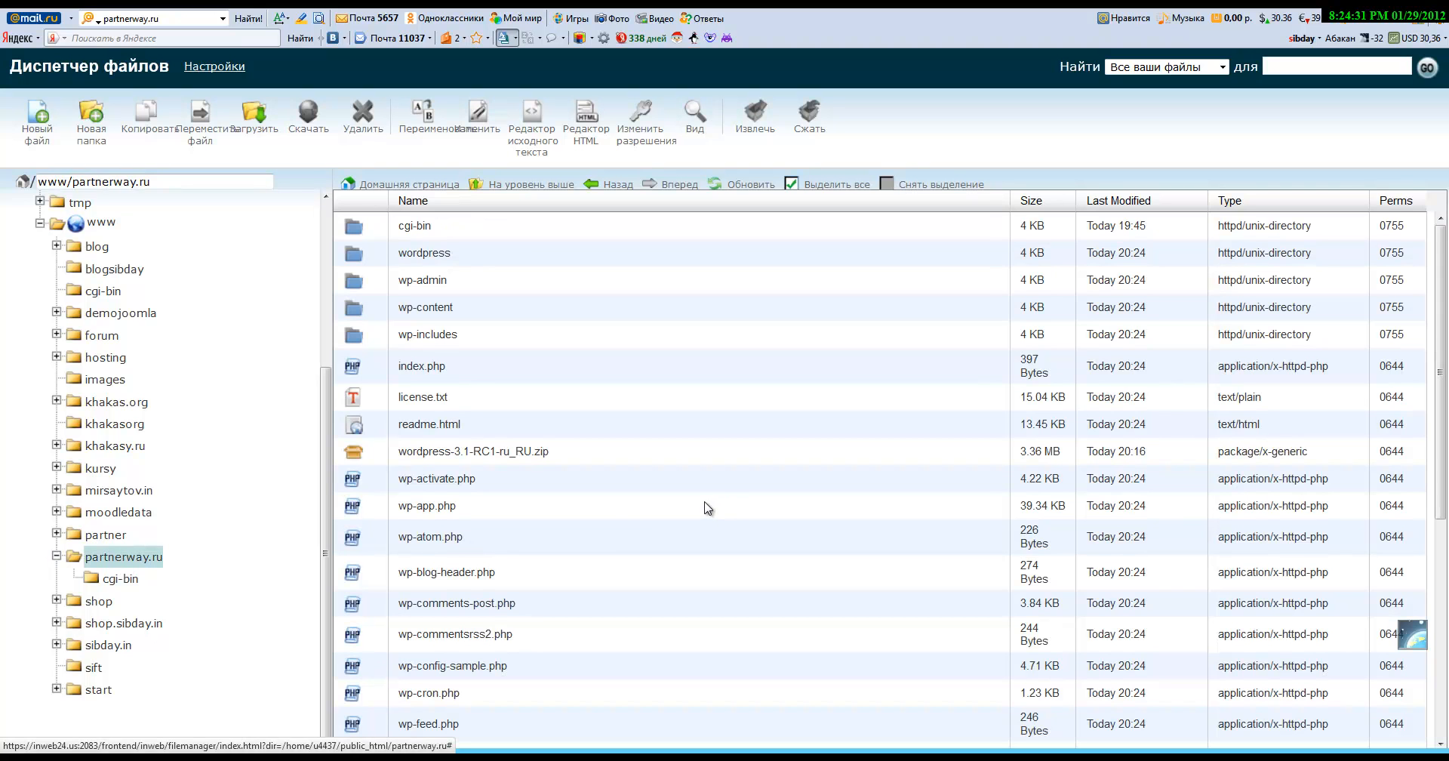
click(359, 259)
double_click(358, 258)
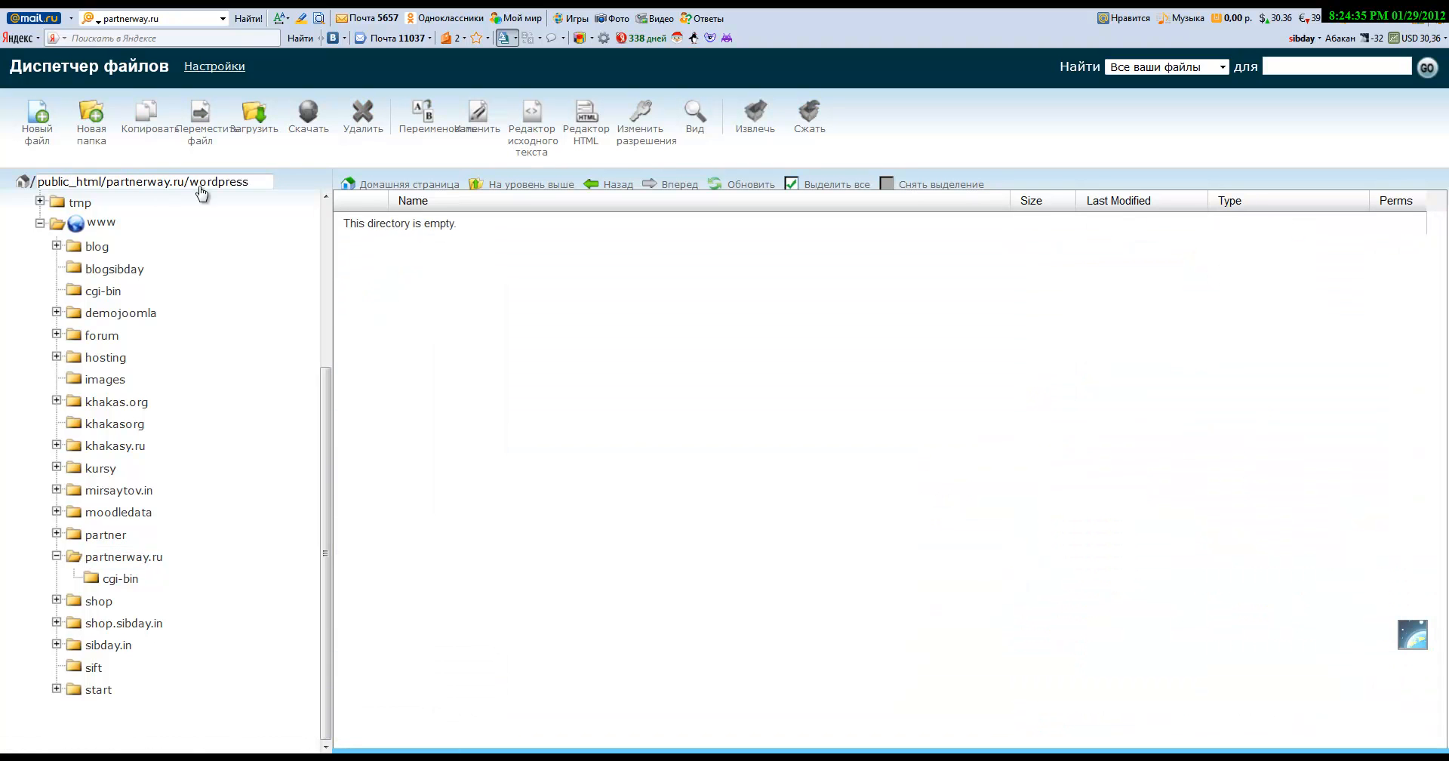
click(610, 187)
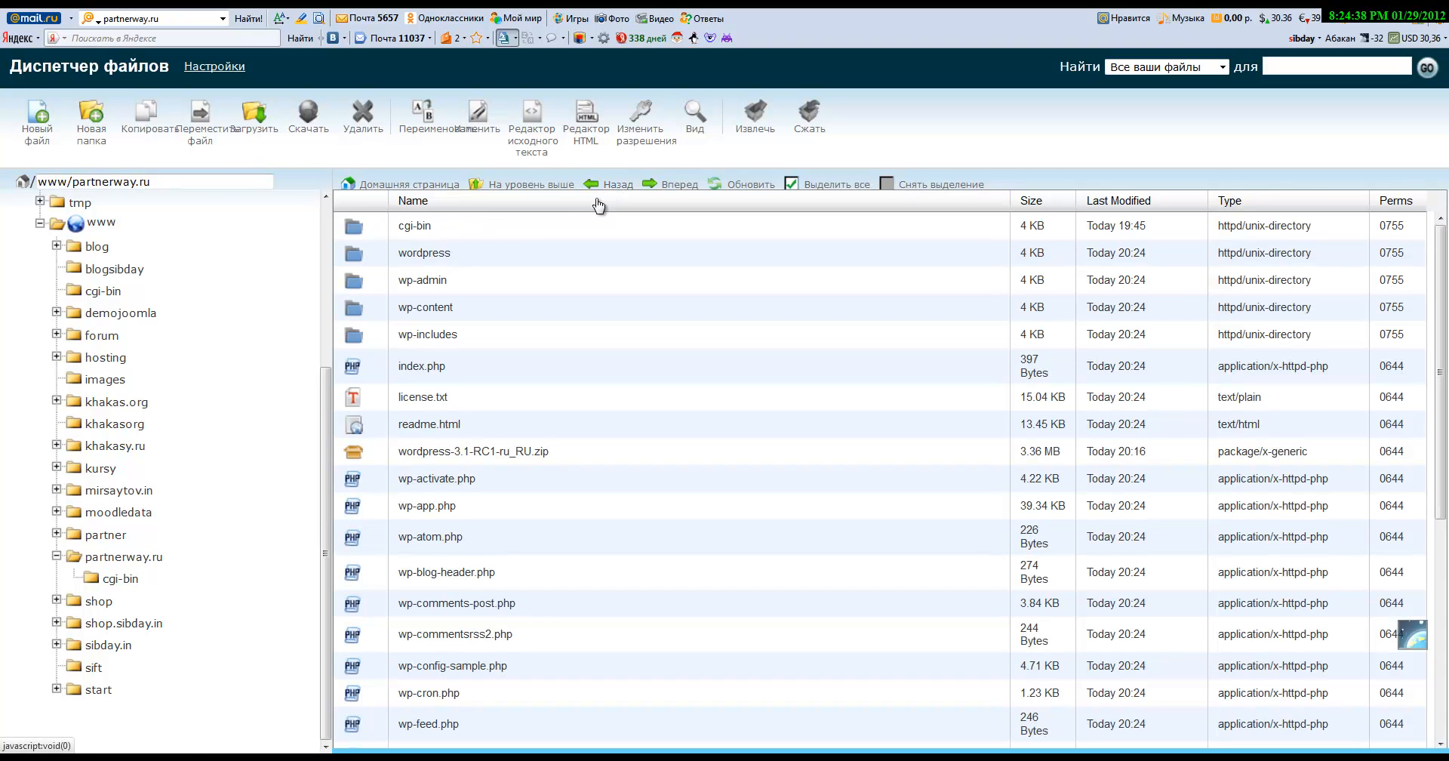
click(356, 258)
click(364, 119)
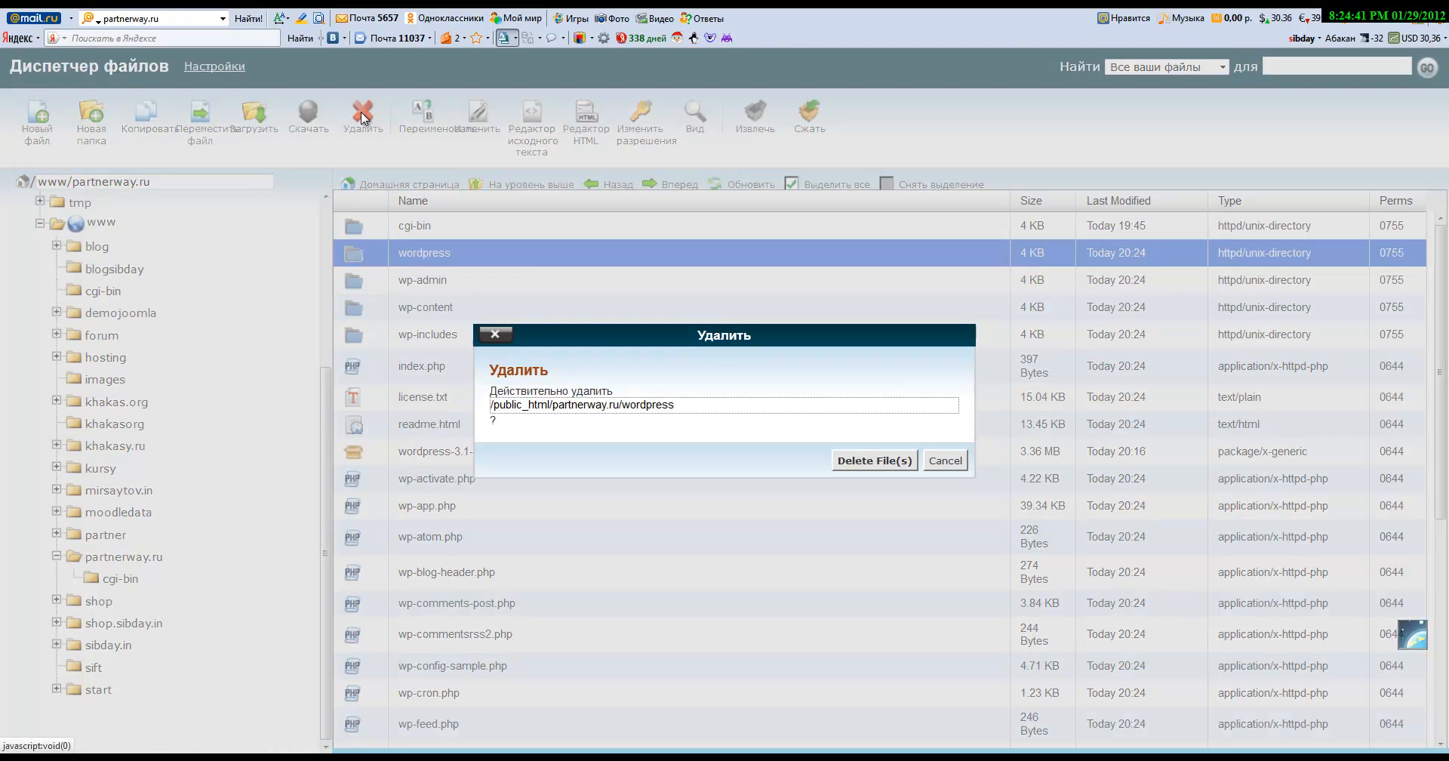
click(872, 462)
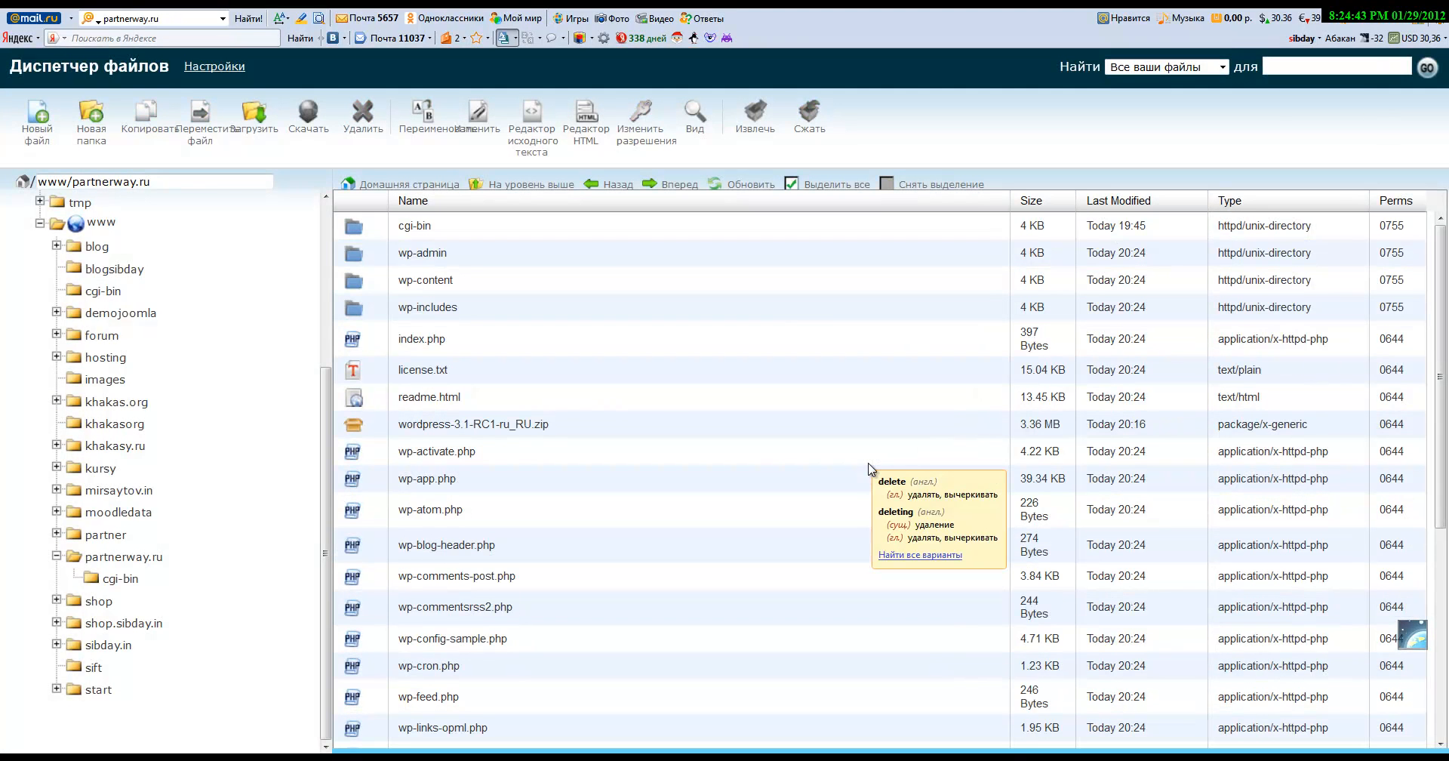
Step: Delete the wordpress-3.1-RC1-ru_RU.zip archive from partnerway.ru
click(358, 430)
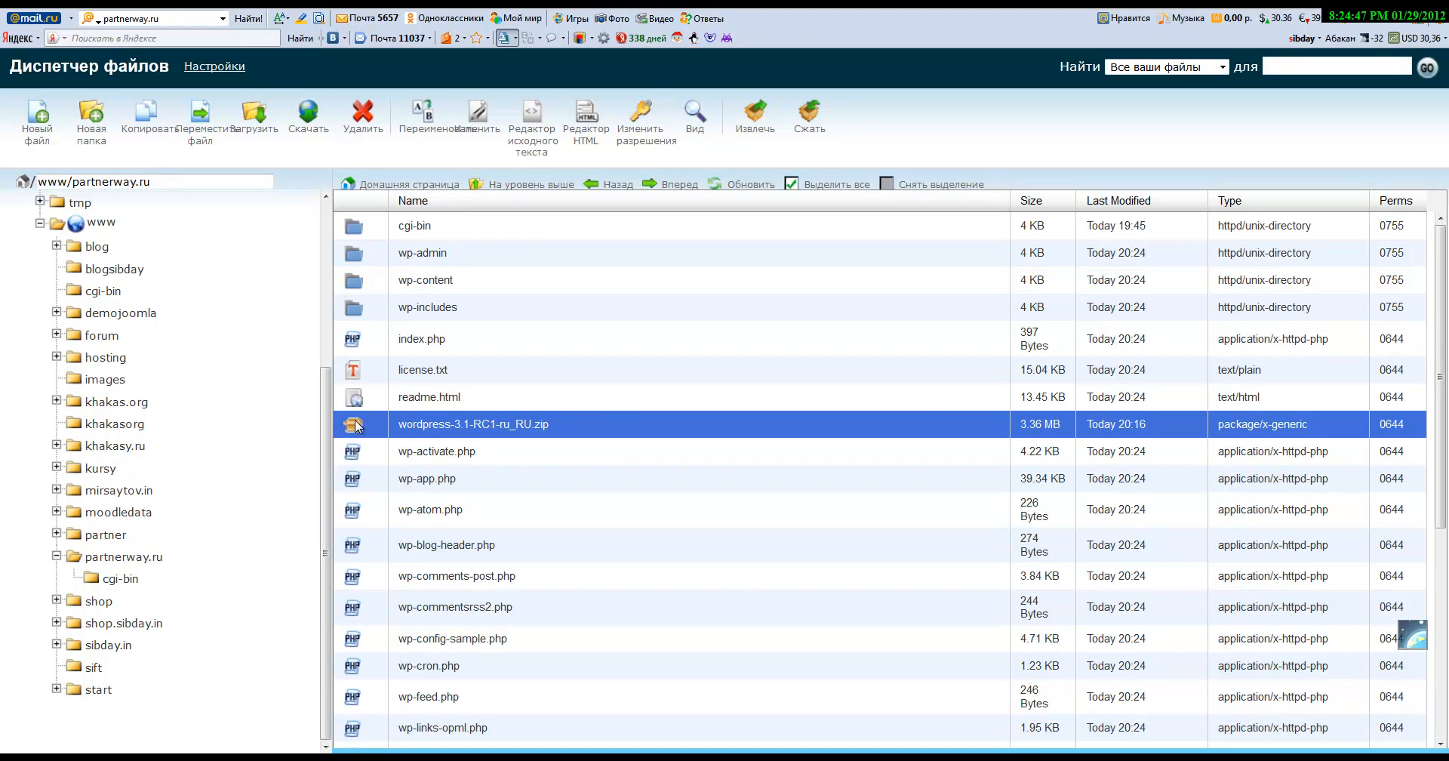
click(363, 120)
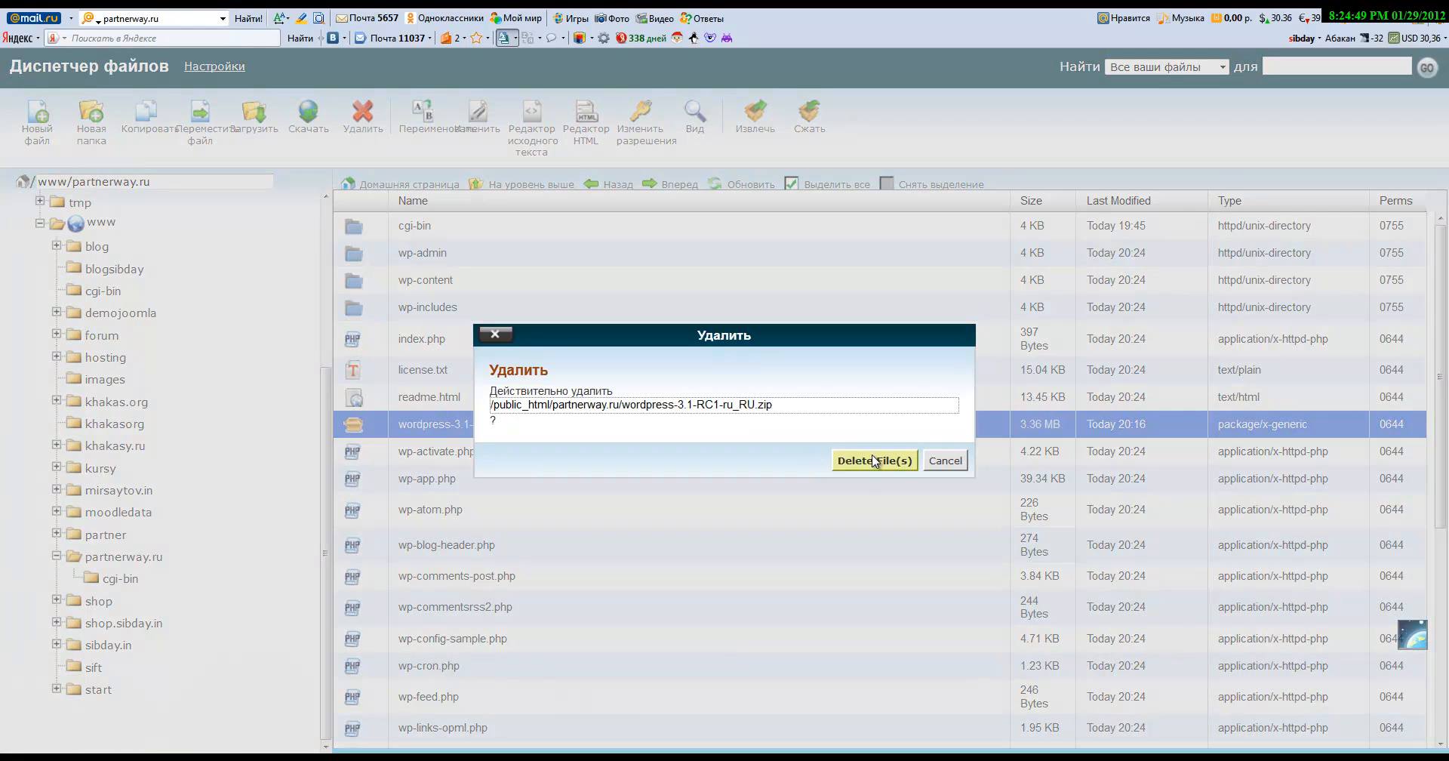
click(858, 468)
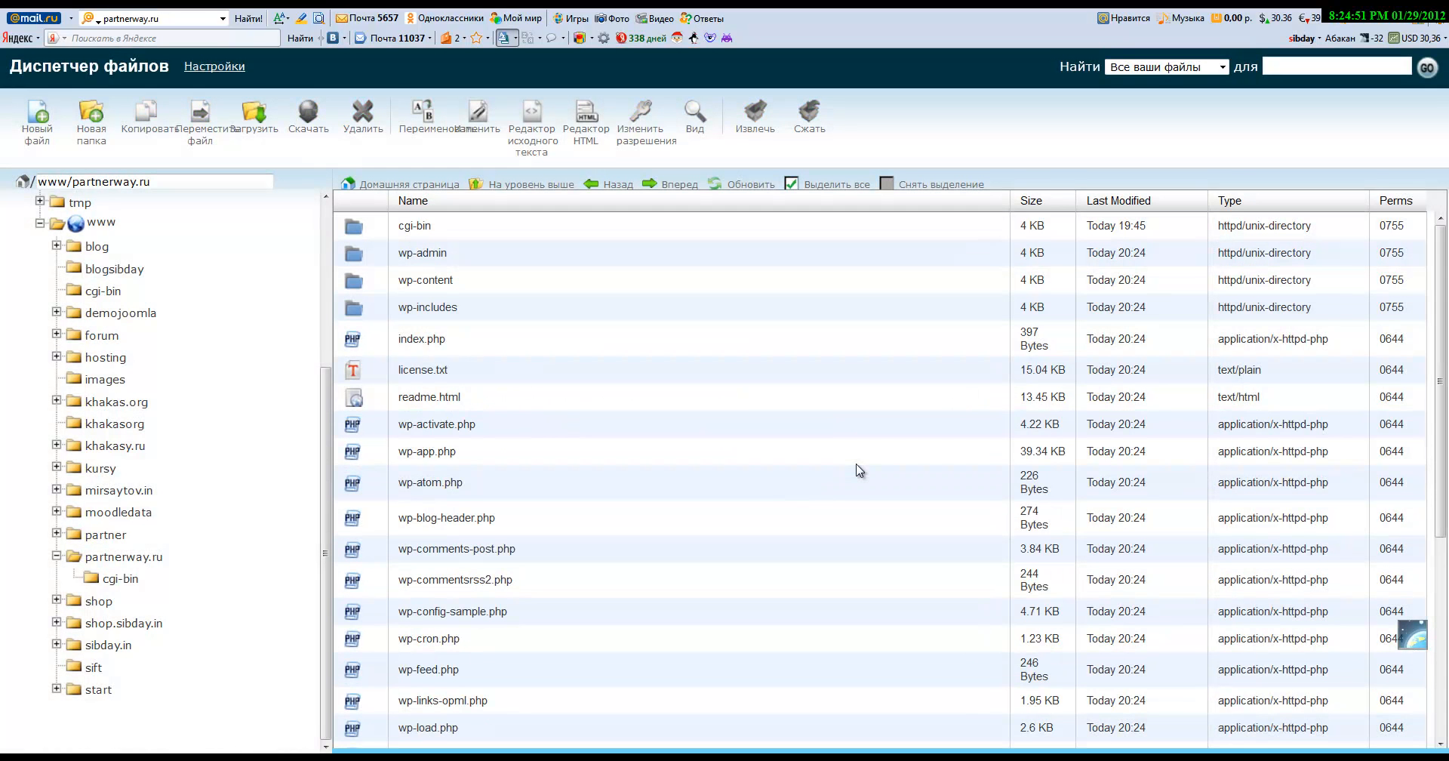
scroll(841, 515, down, 3)
scroll(841, 515, down, 3)
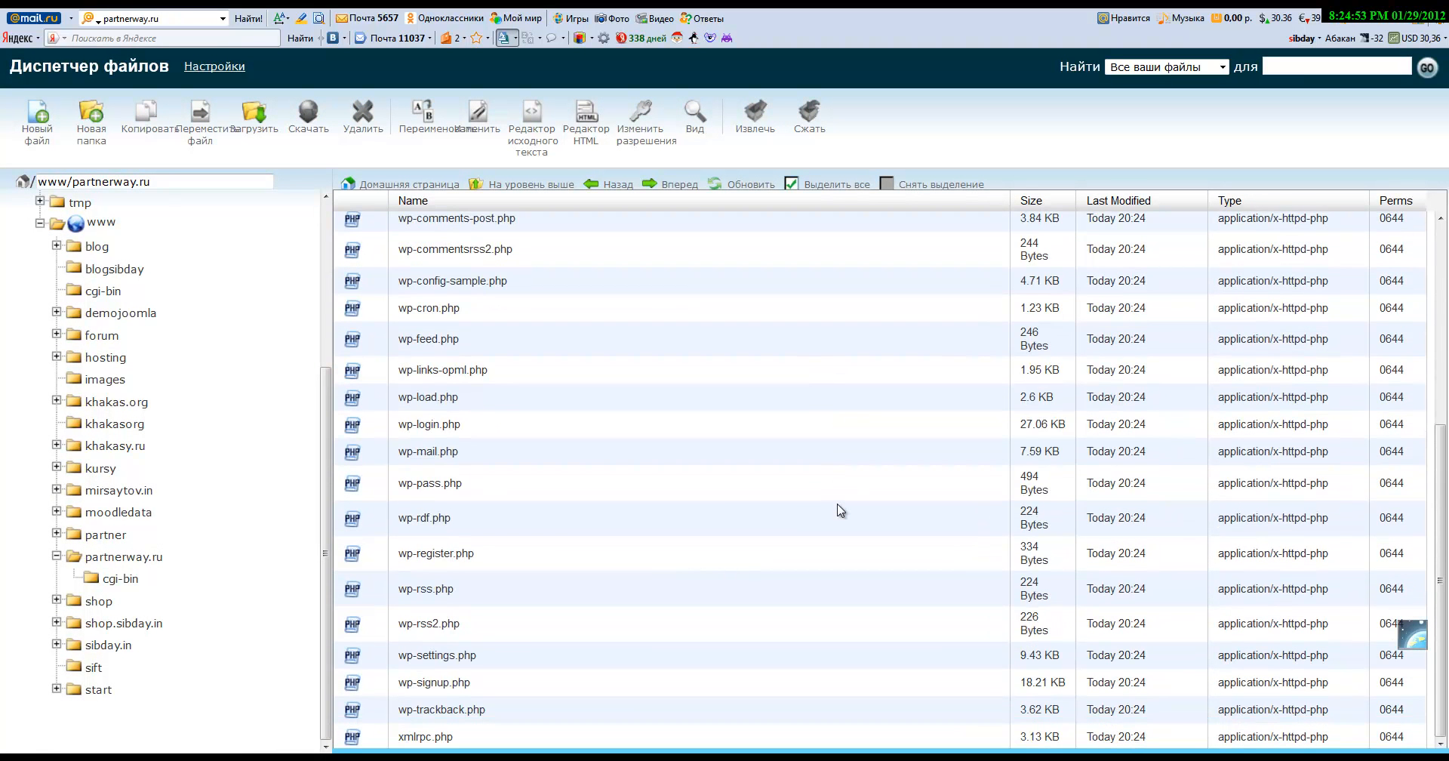
scroll(842, 515, up, 5)
scroll(838, 510, up, 2)
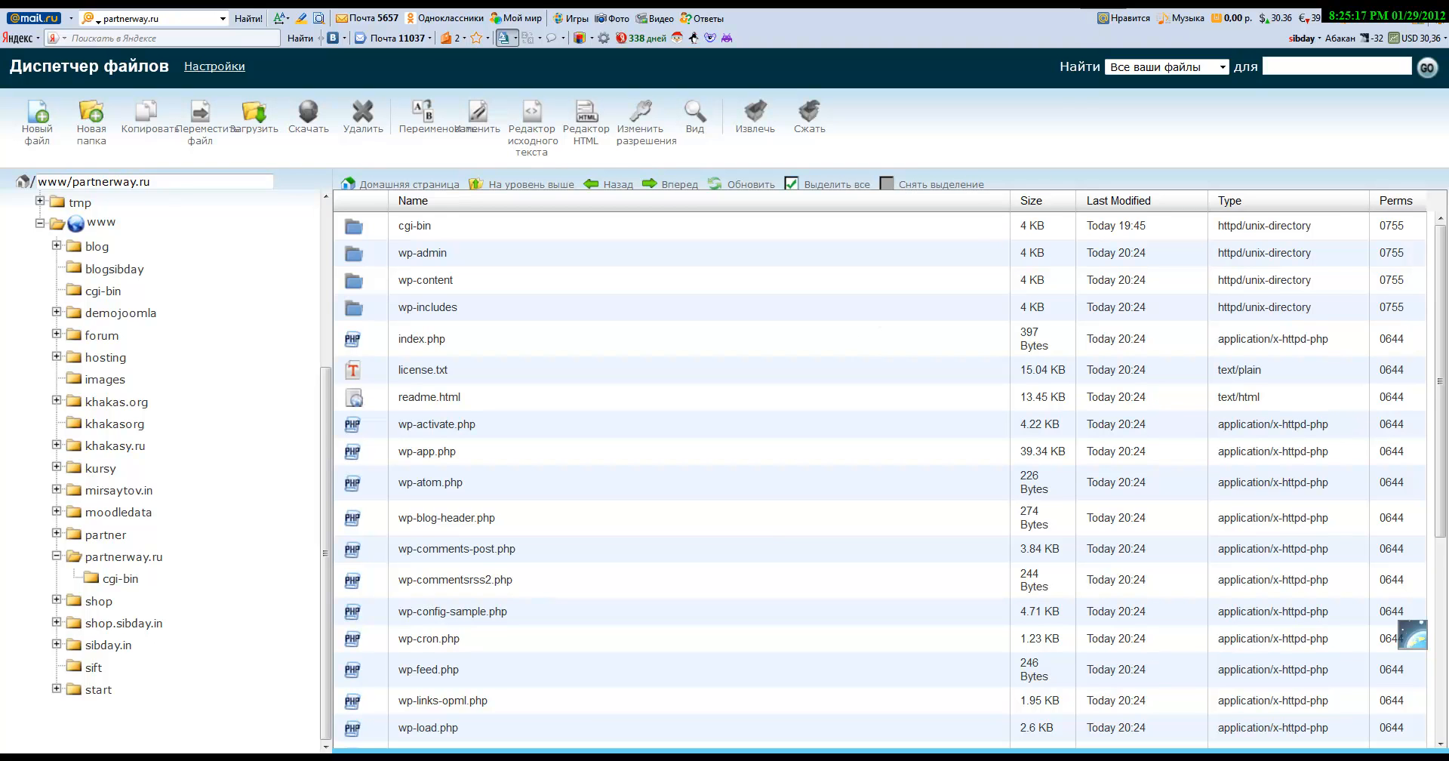
key(ctrl+Tab)
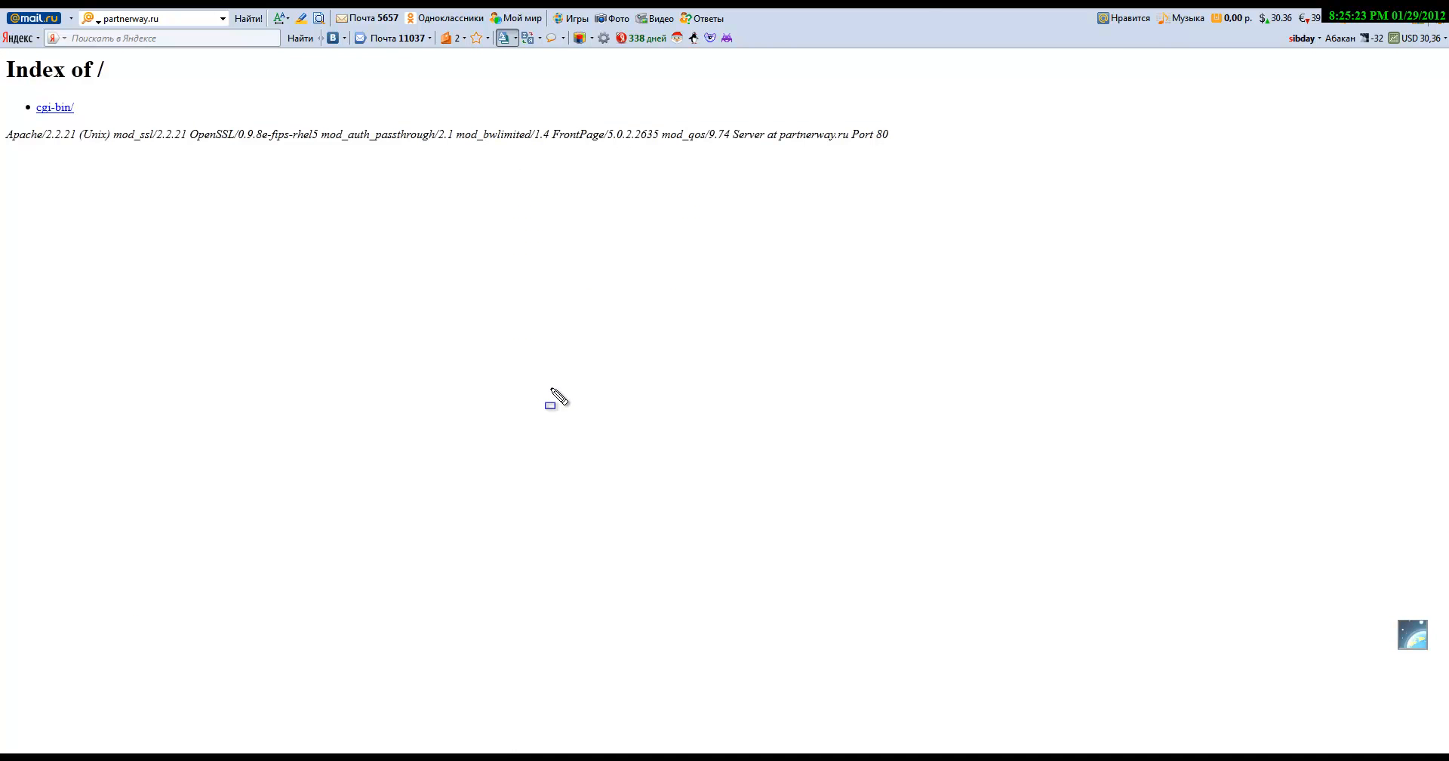
Step: Reload partnerway.ru to bring up the WordPress missing wp-config.php notice
drag(188, 42, 60, 8)
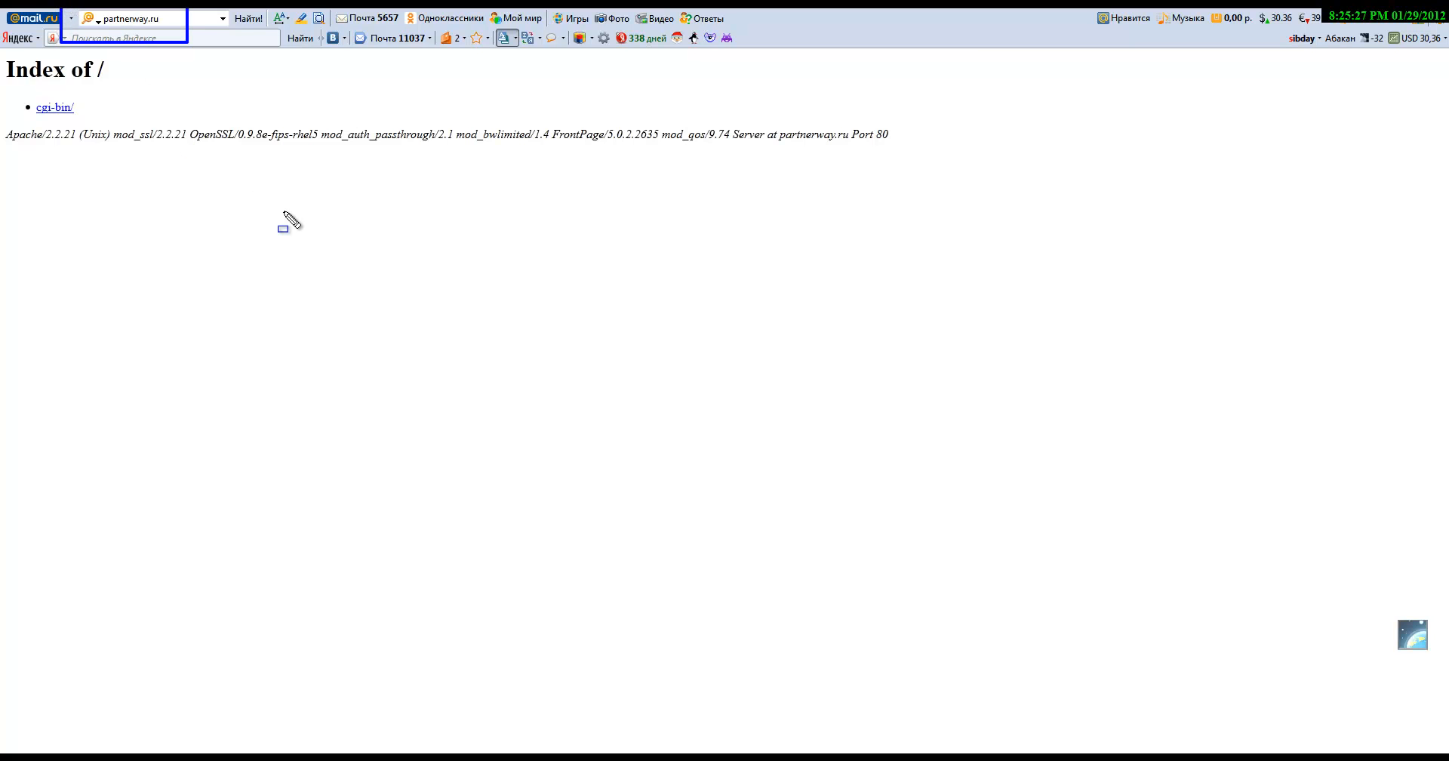
key(Escape)
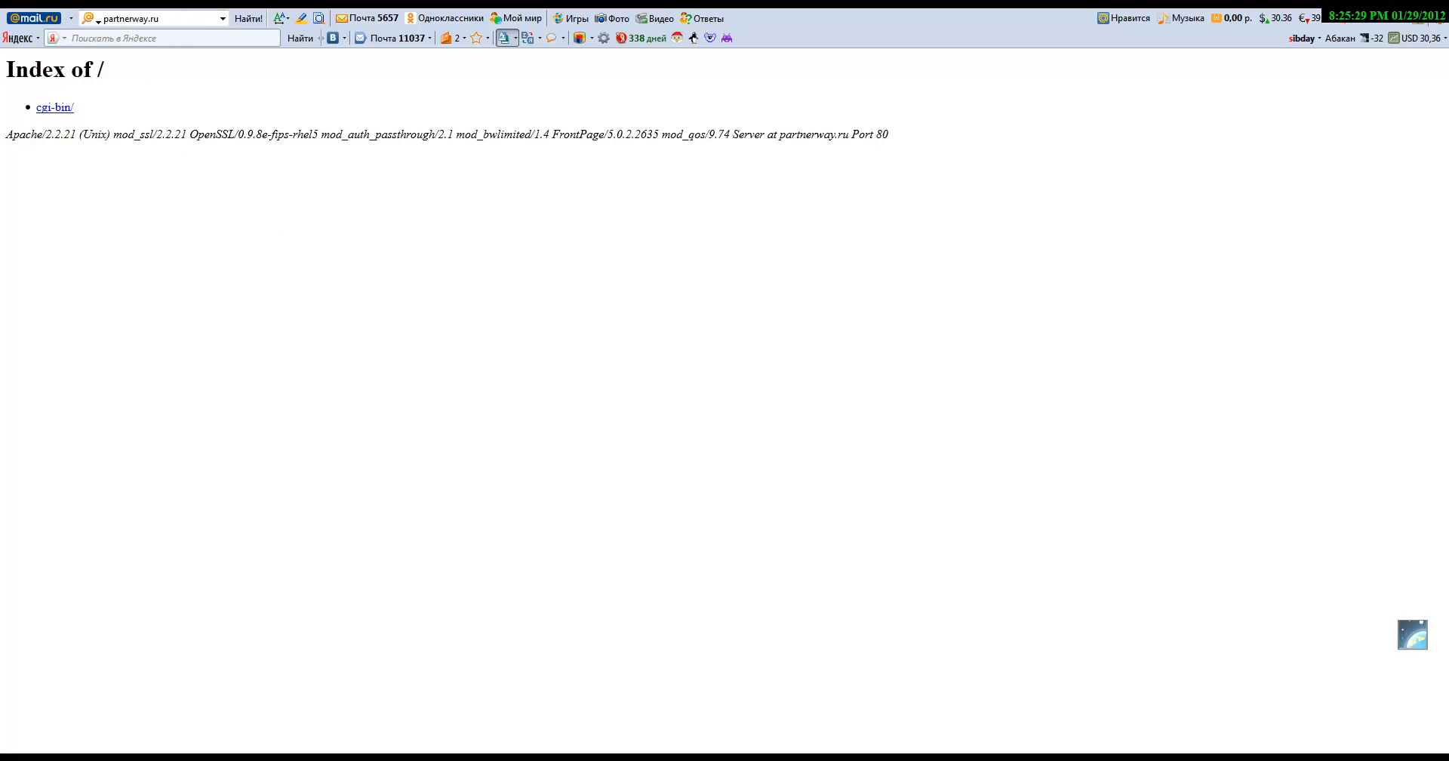
key(Return)
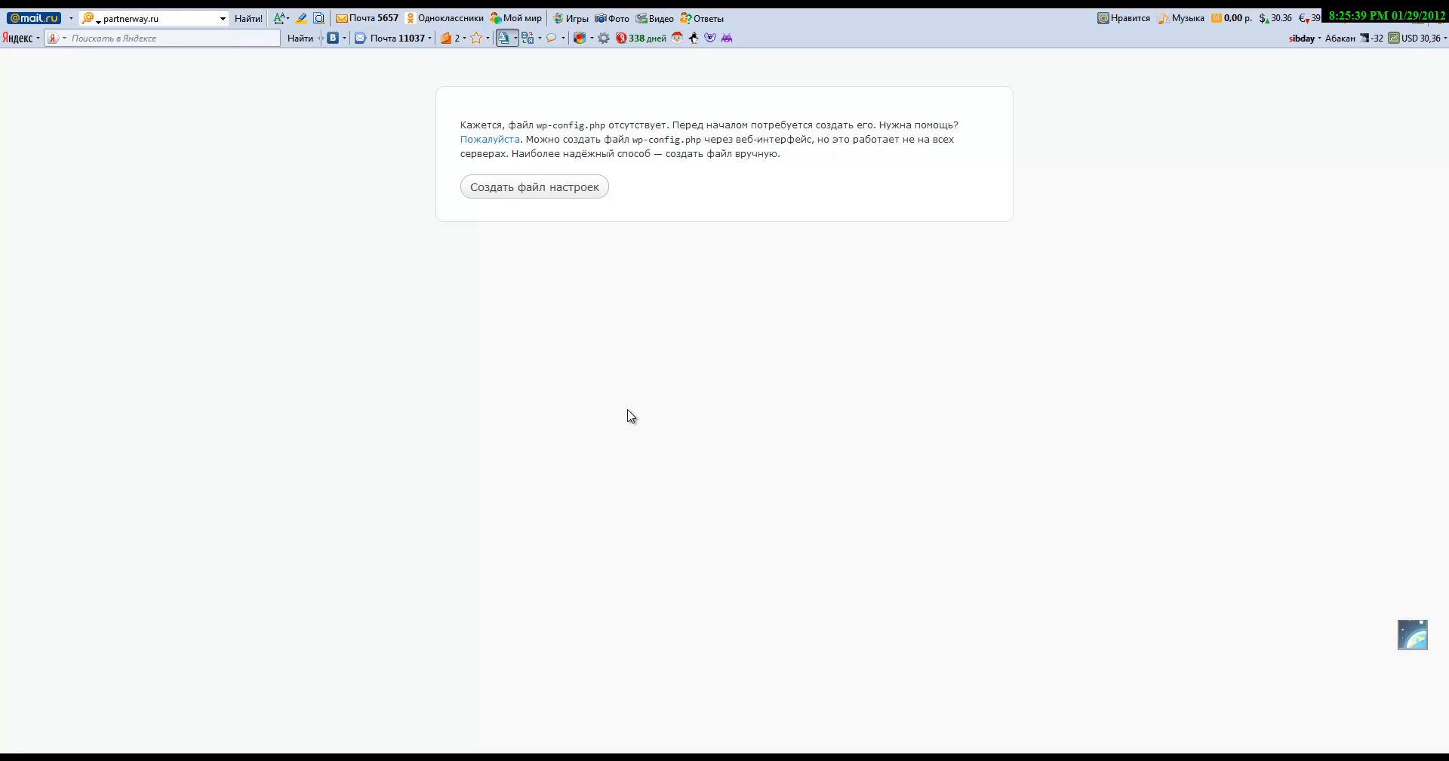
Step: Begin creating wp-config.php and review the database connection form's default fields
click(543, 195)
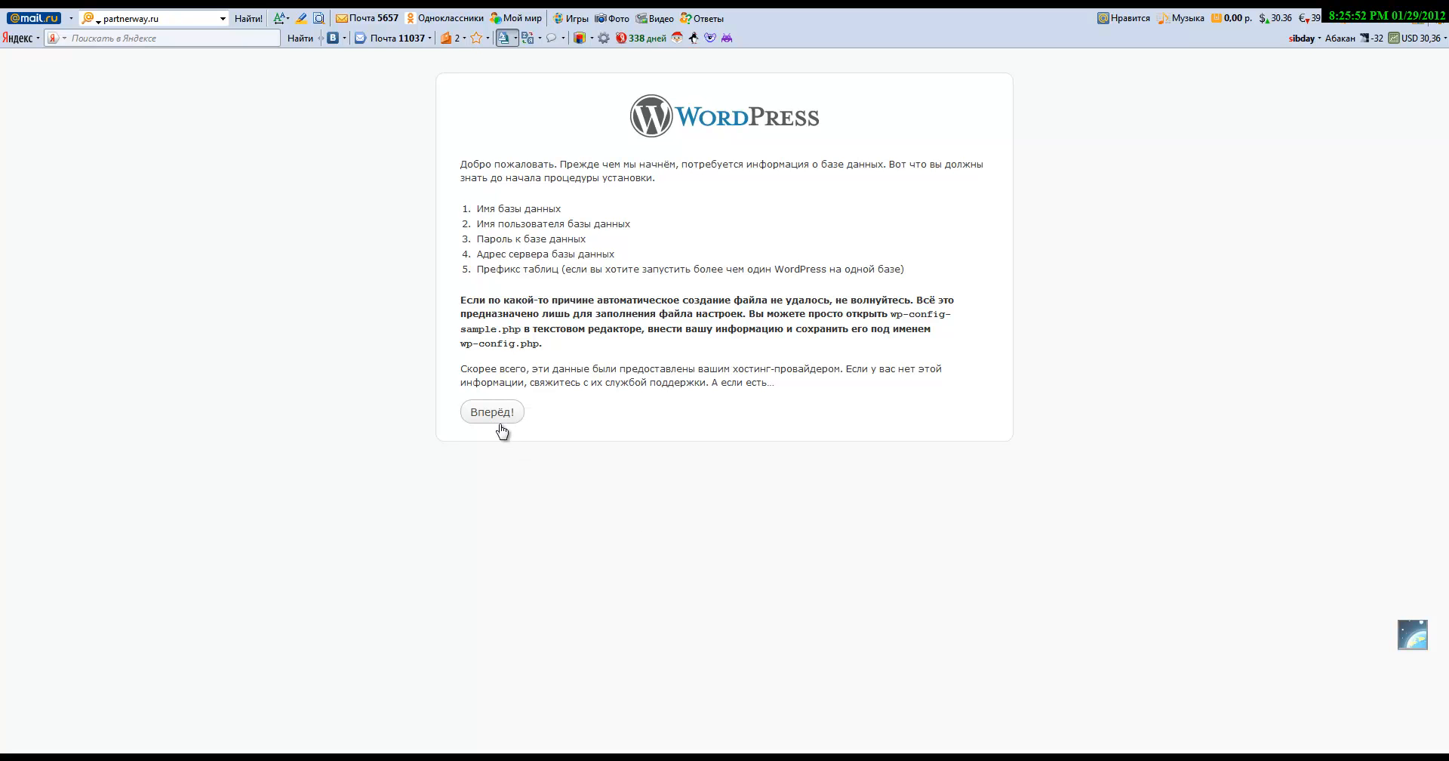
click(494, 413)
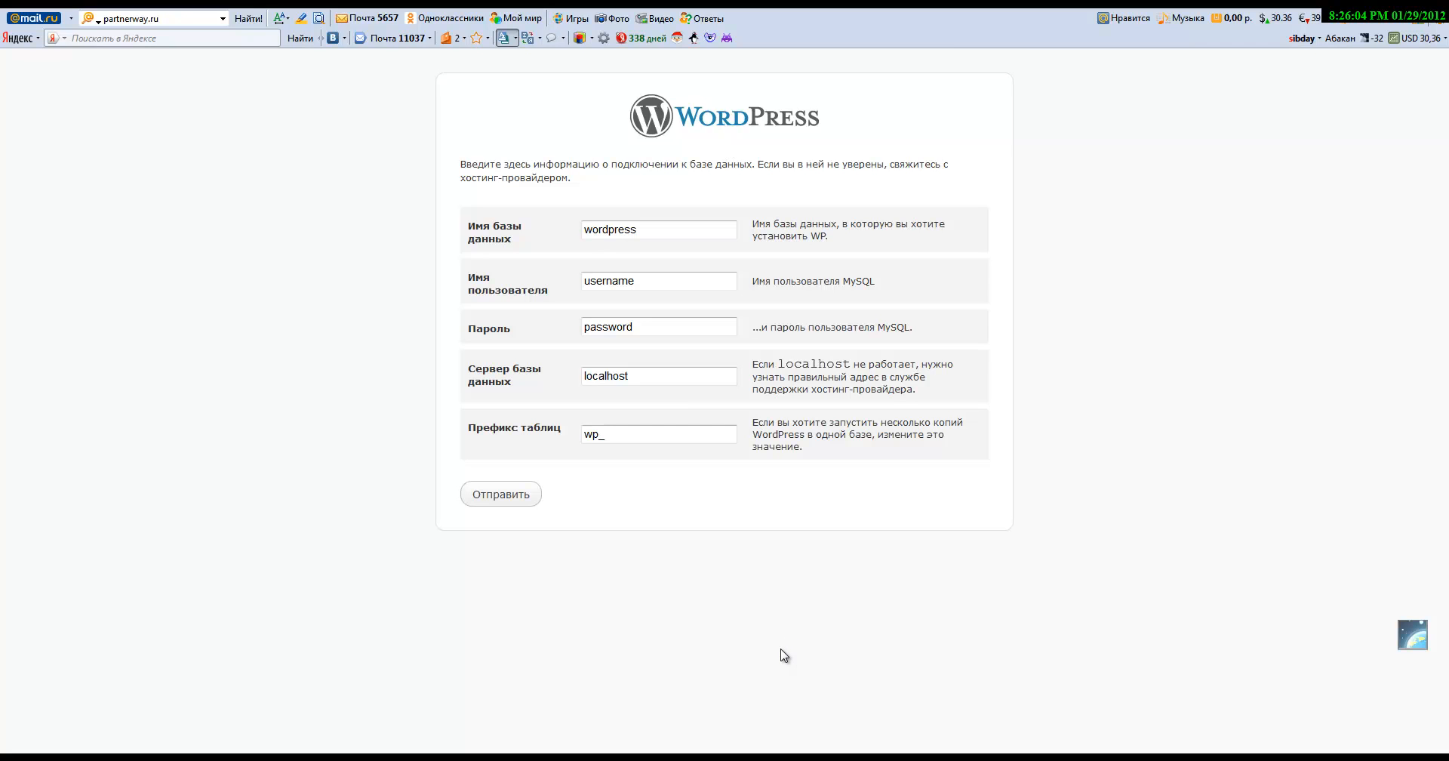
click(632, 430)
click(941, 712)
click(891, 3)
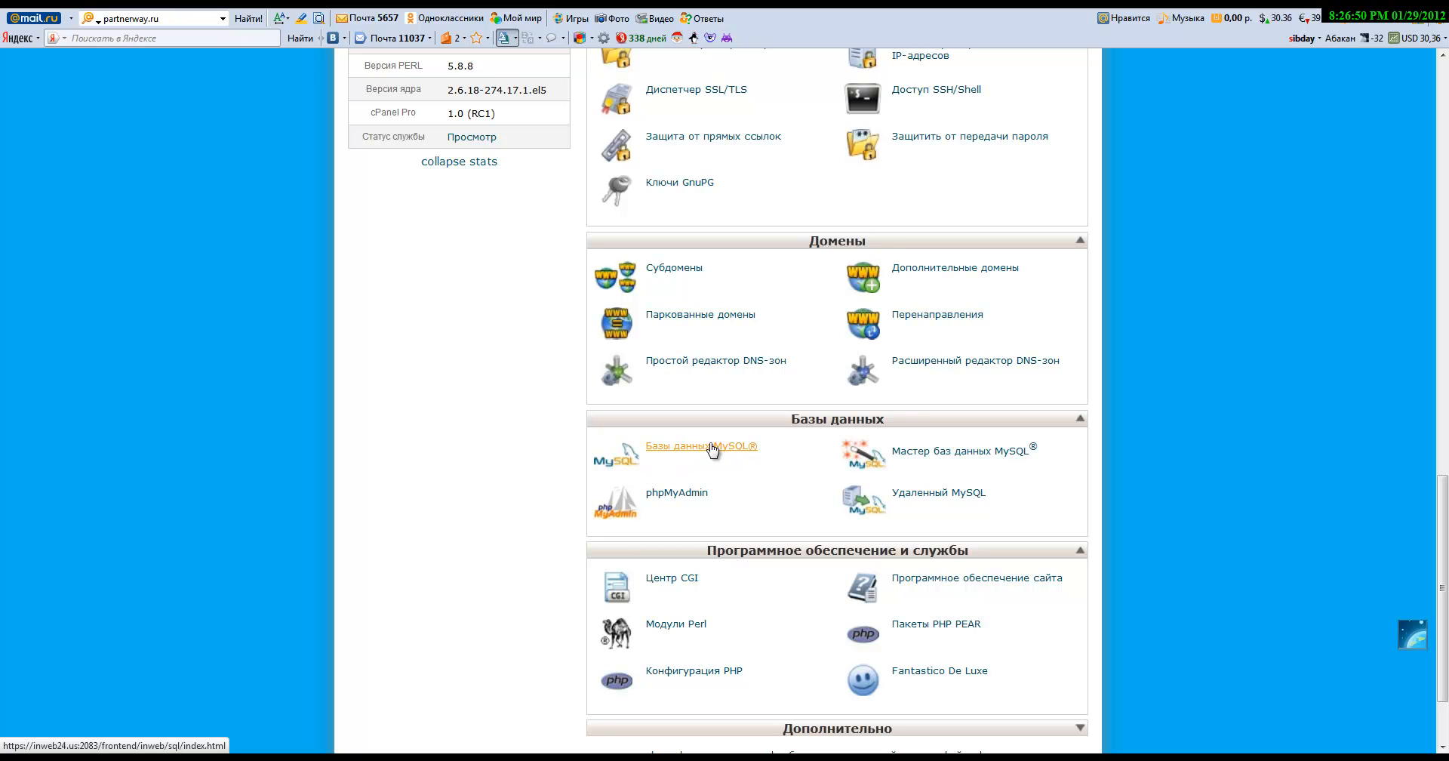
Step: Create a new database with the MySQL Database Wizard
click(967, 455)
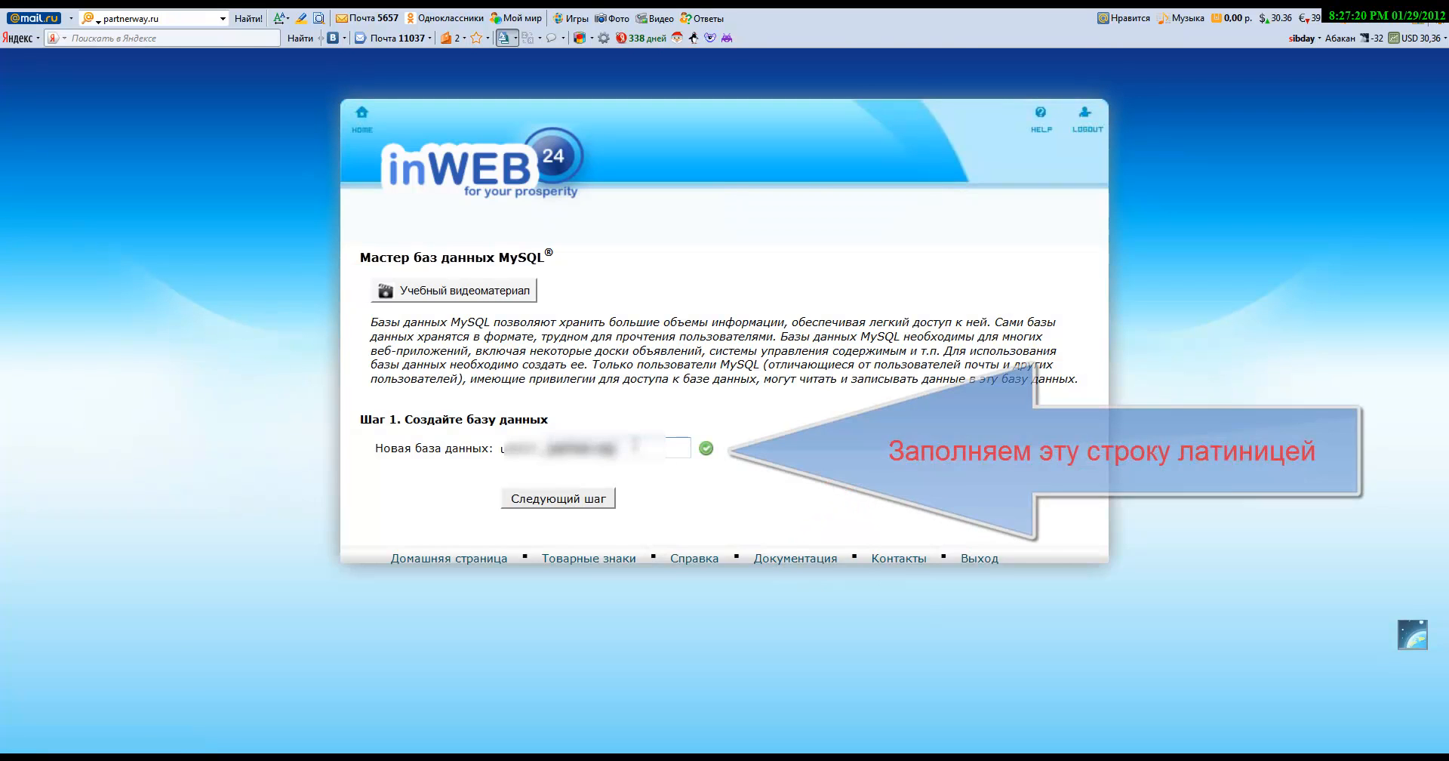
click(578, 499)
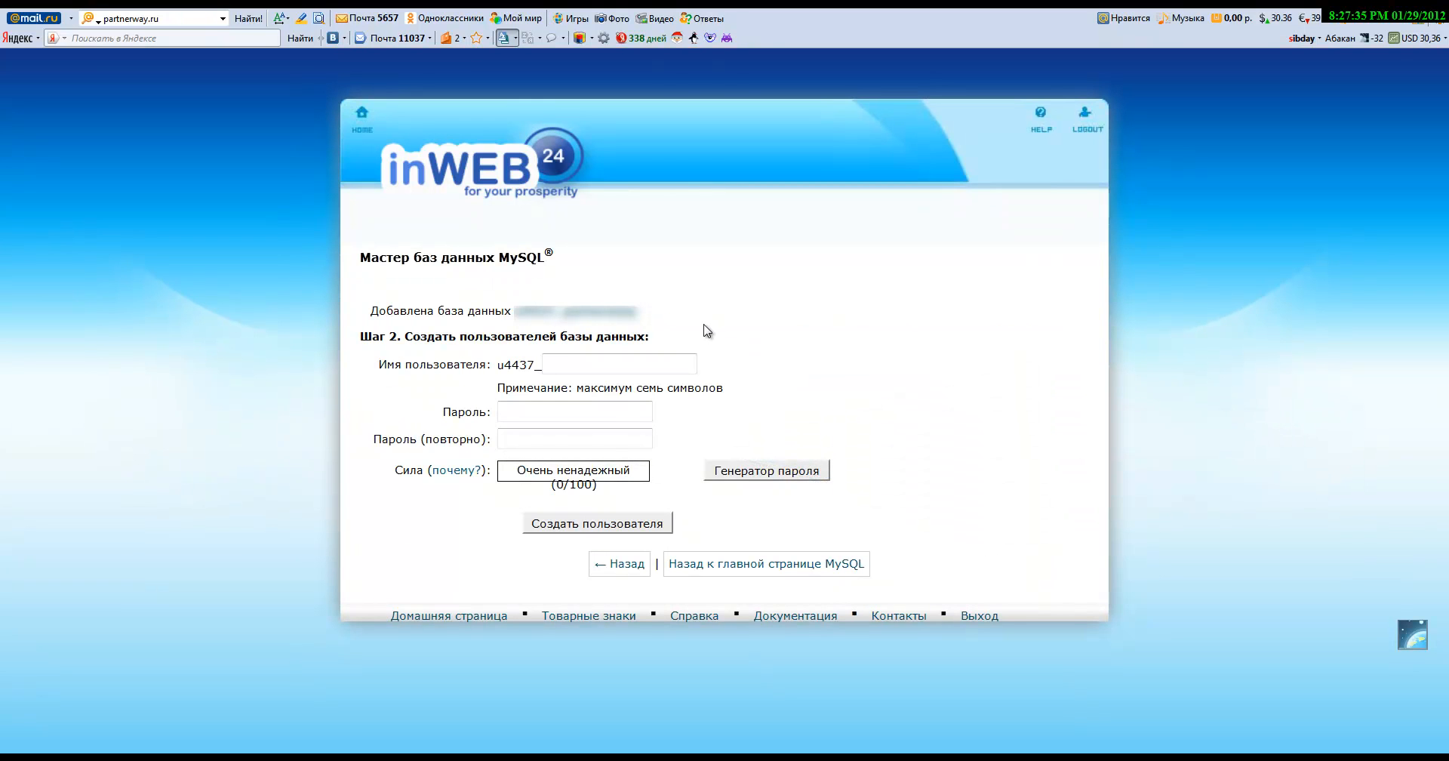
key(ctrl+shift+d)
drag(700, 325, 506, 300)
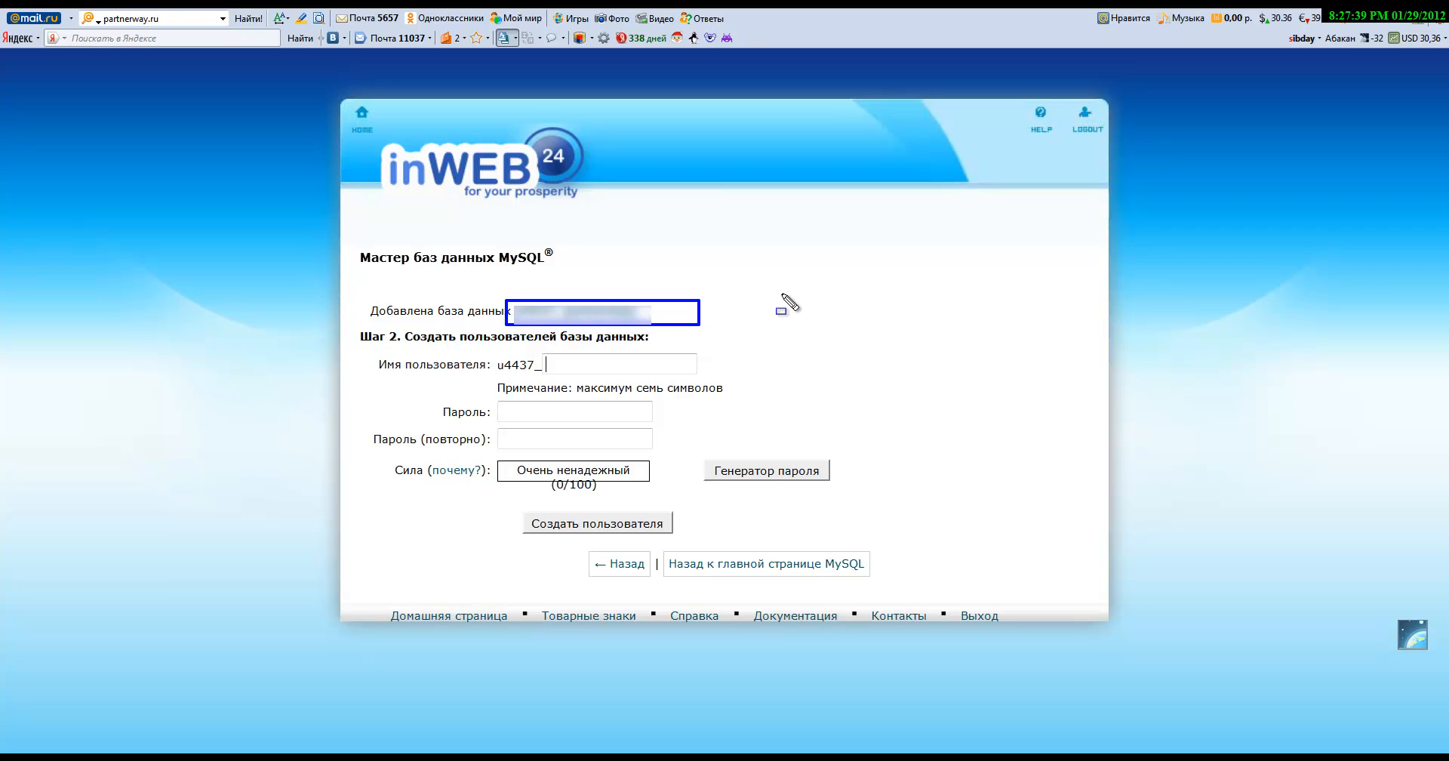
key(Escape)
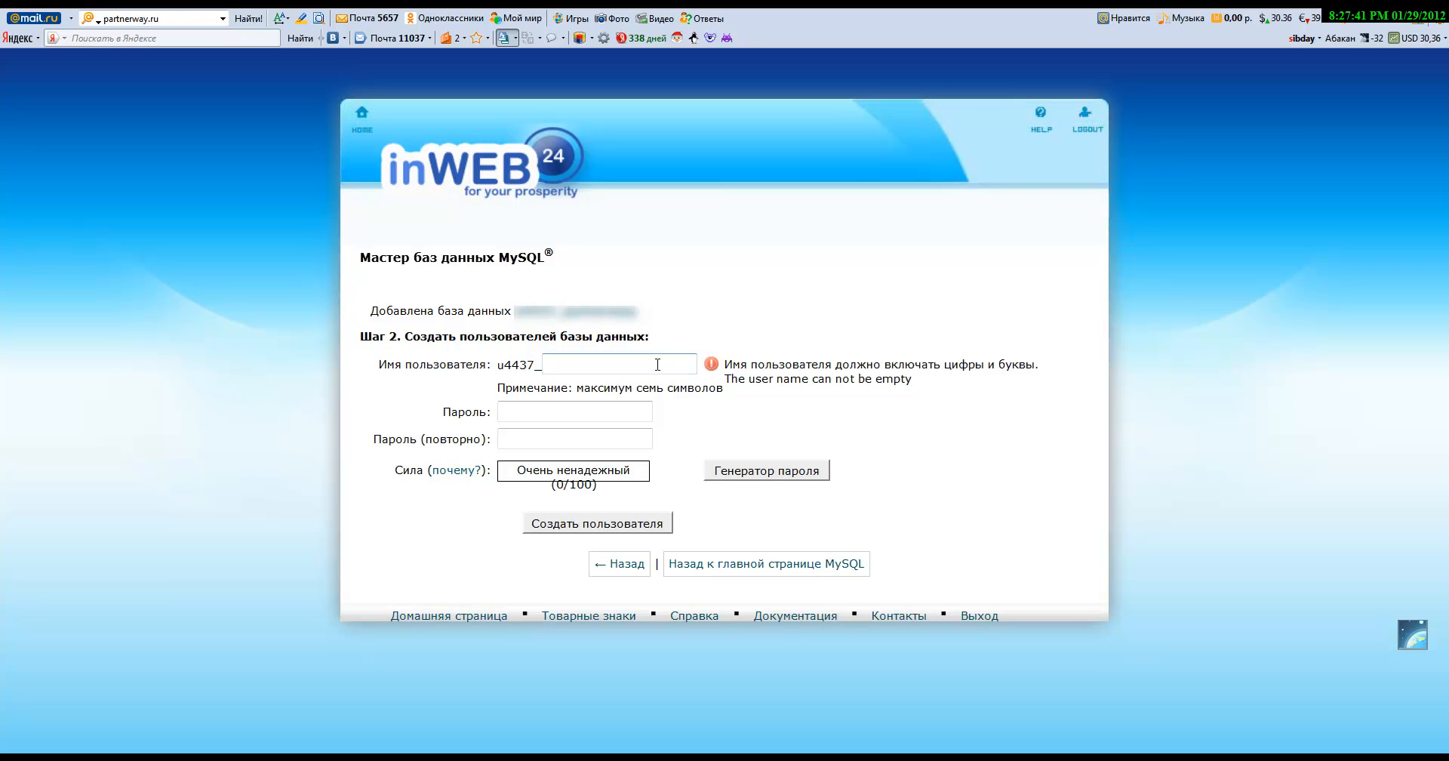
Step: Enter a database user name and a matching 78/100-strength password twice
text(user)
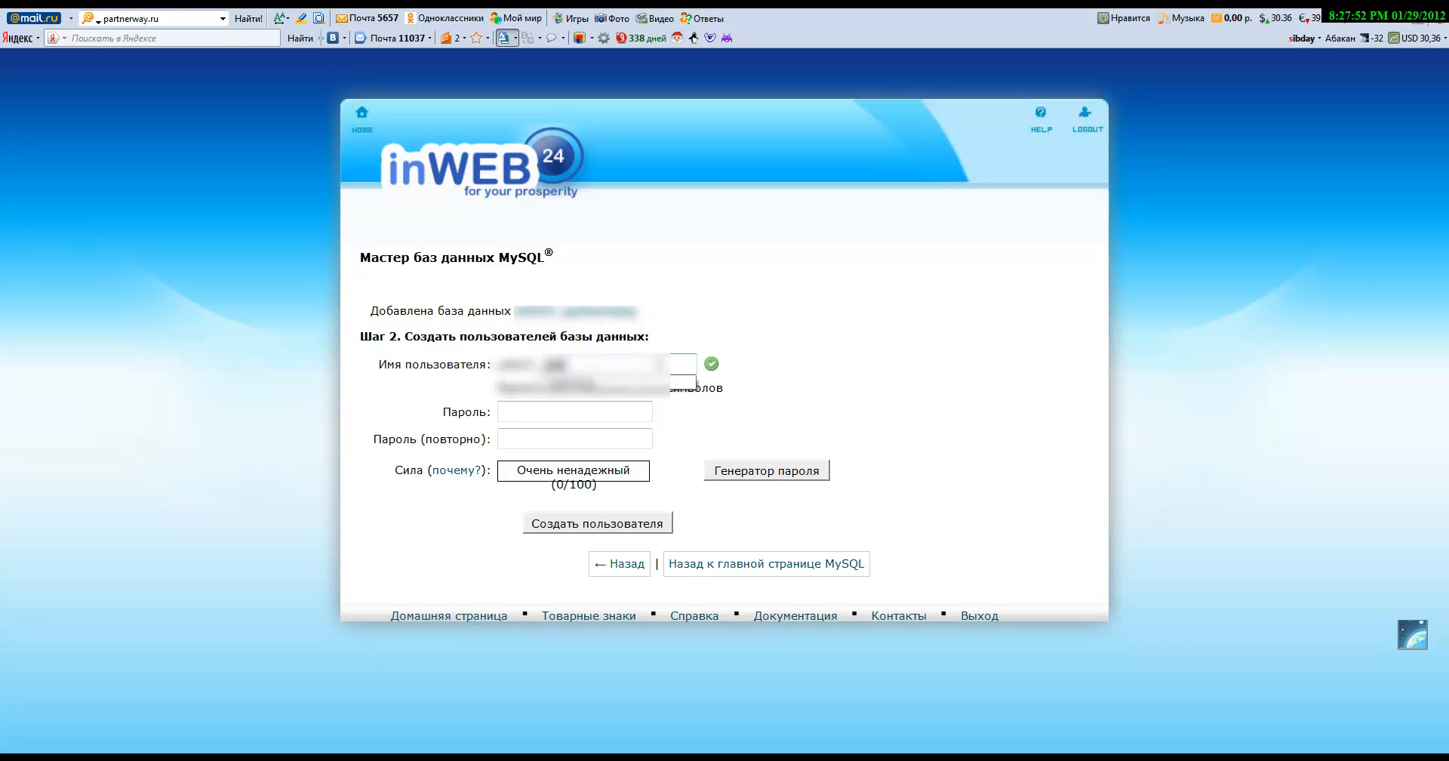
text(tne)
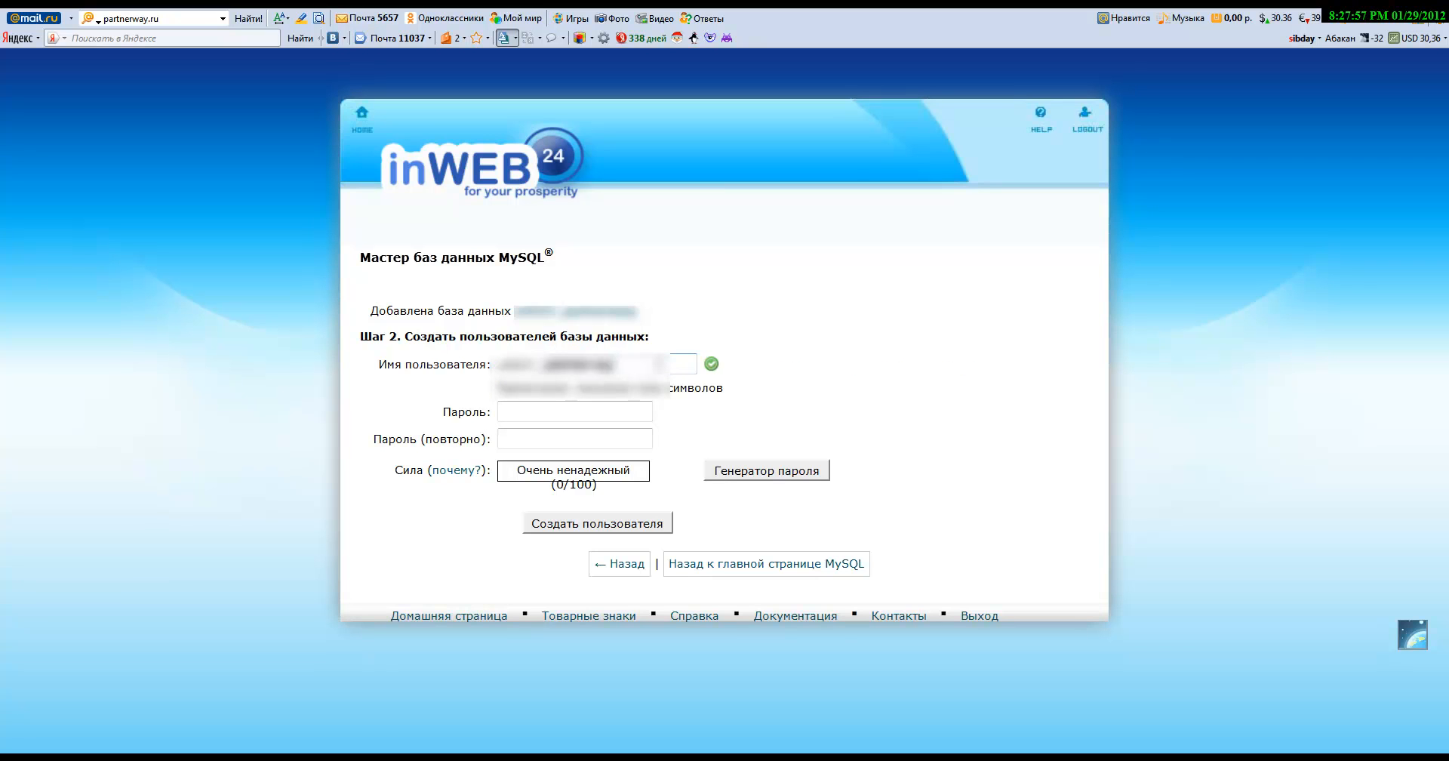
click(621, 410)
click(576, 415)
text(1234567•••••)
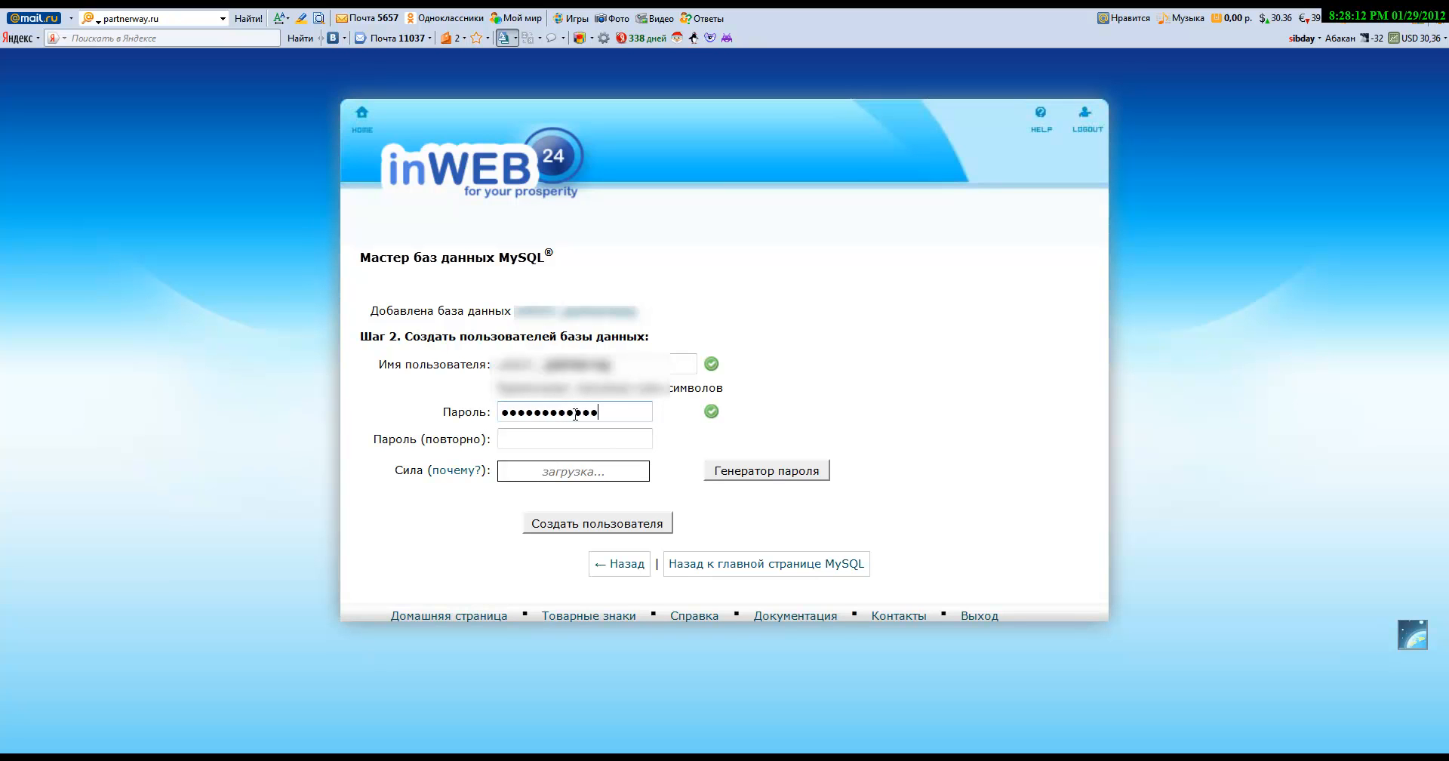
click(549, 440)
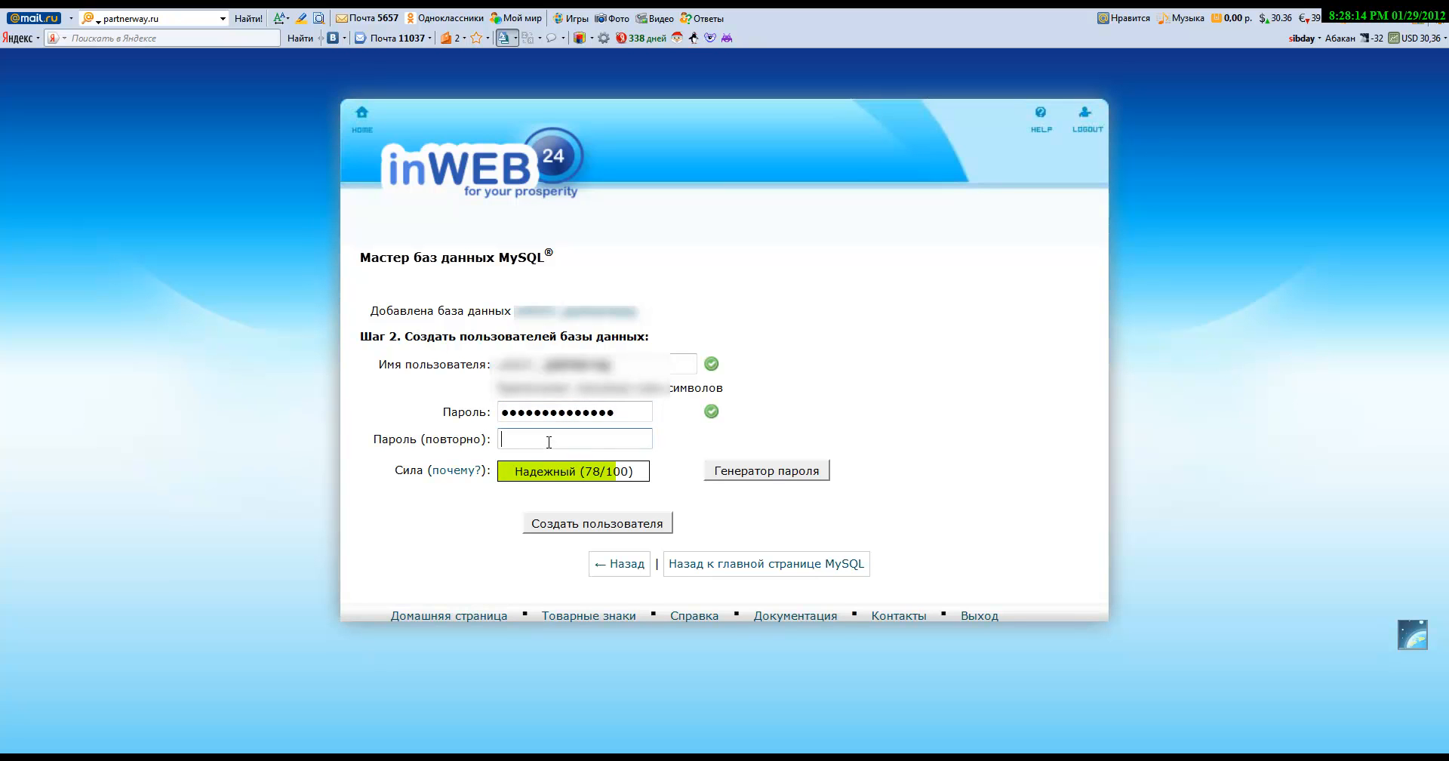
text(••••••••••)
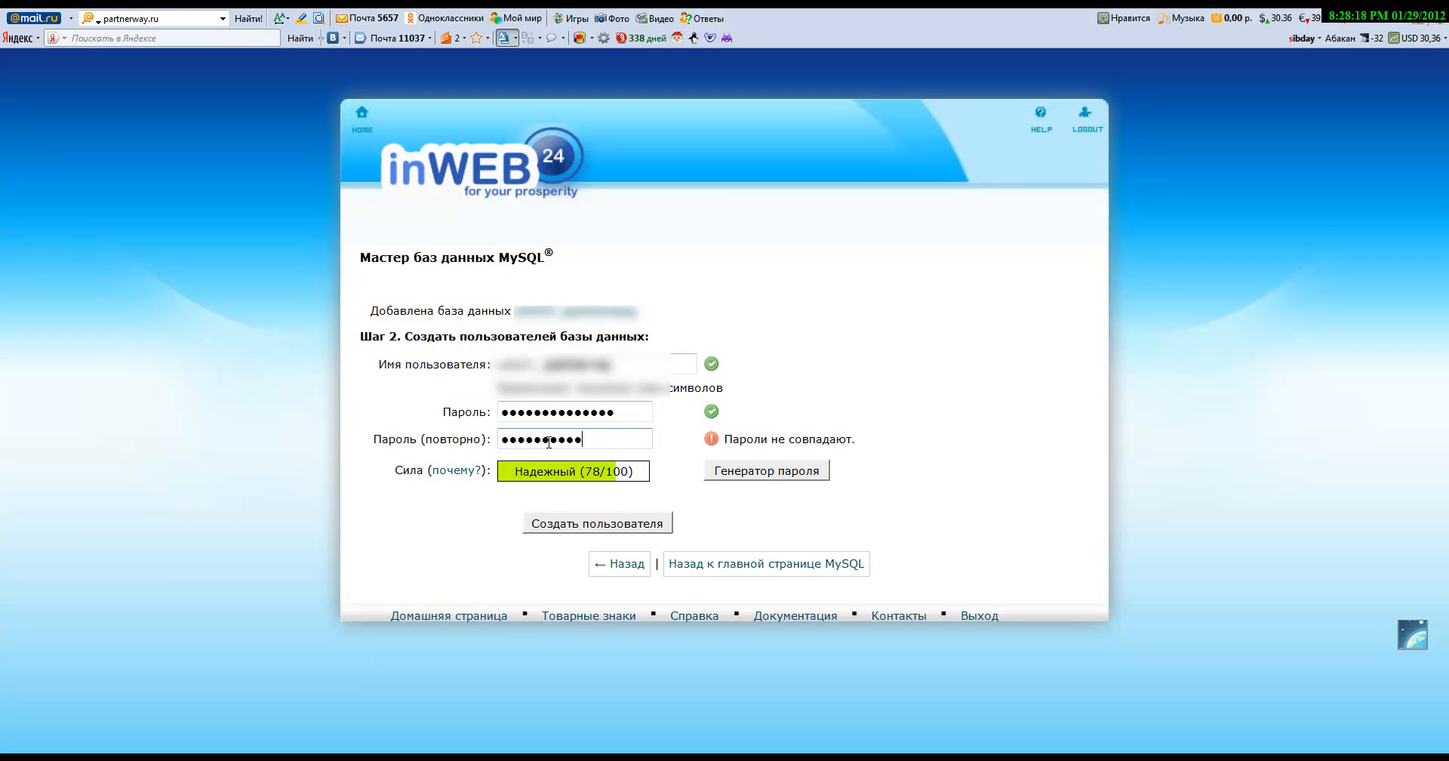
text(••••)
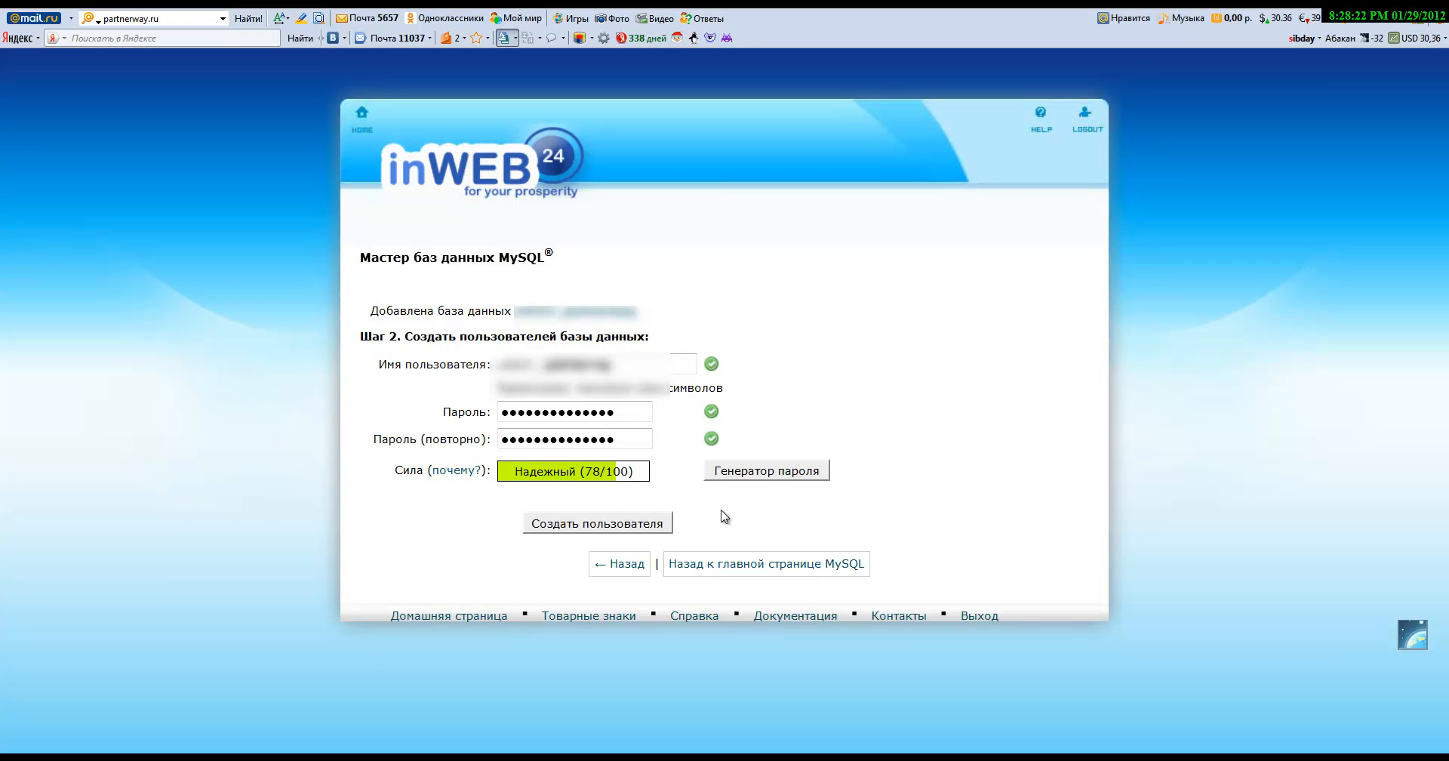
Step: Create the database user, grant it ALL PRIVILEGES on the new database, and advance the wizard to Step 4
click(647, 528)
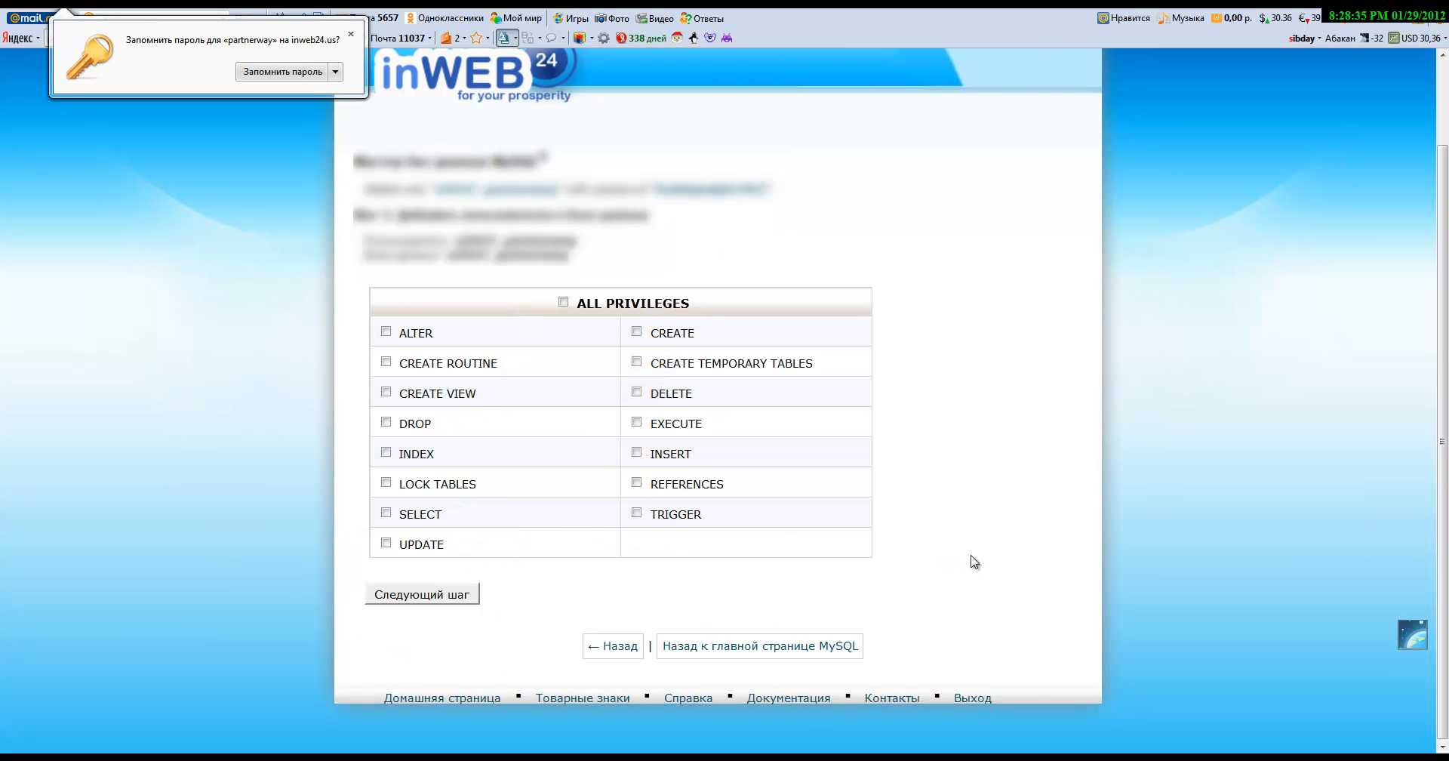
click(563, 303)
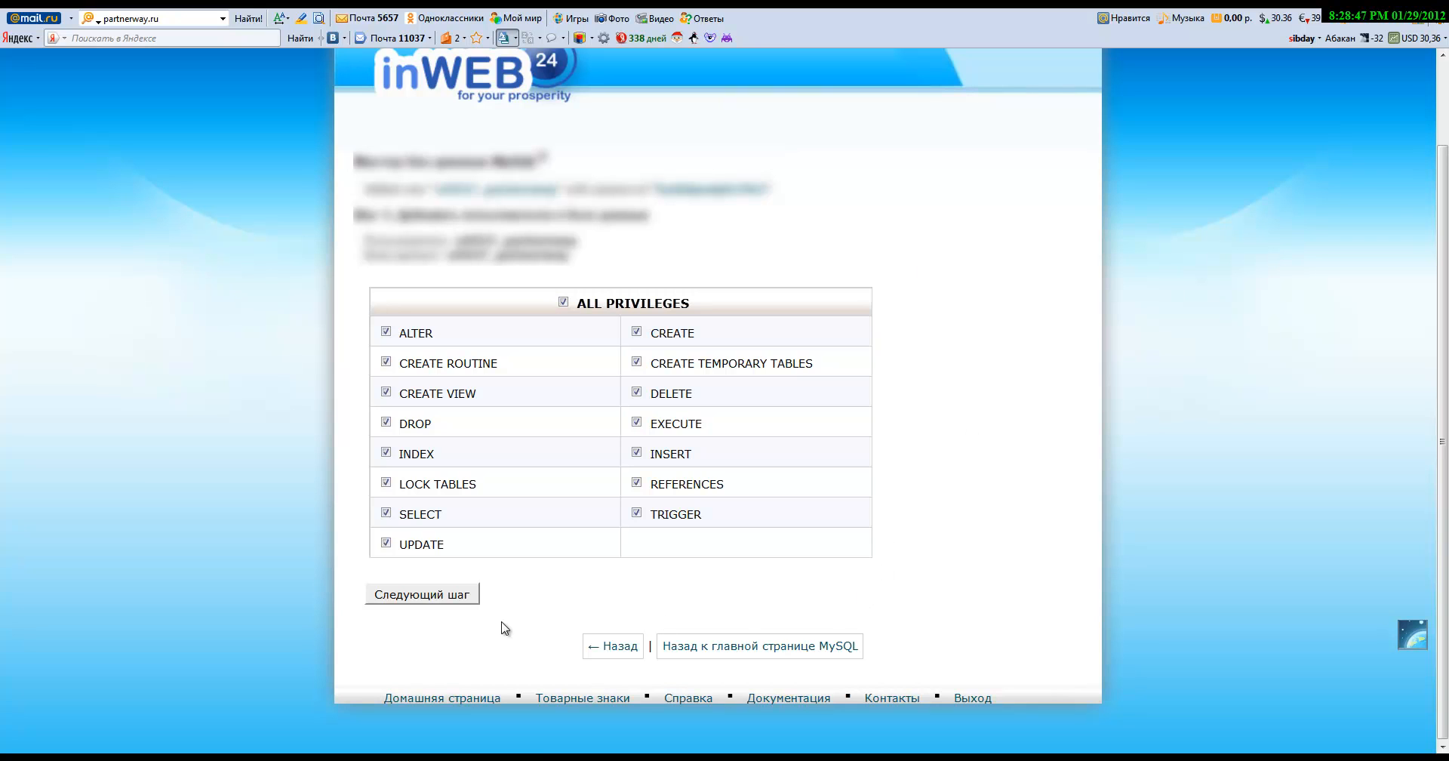
click(440, 596)
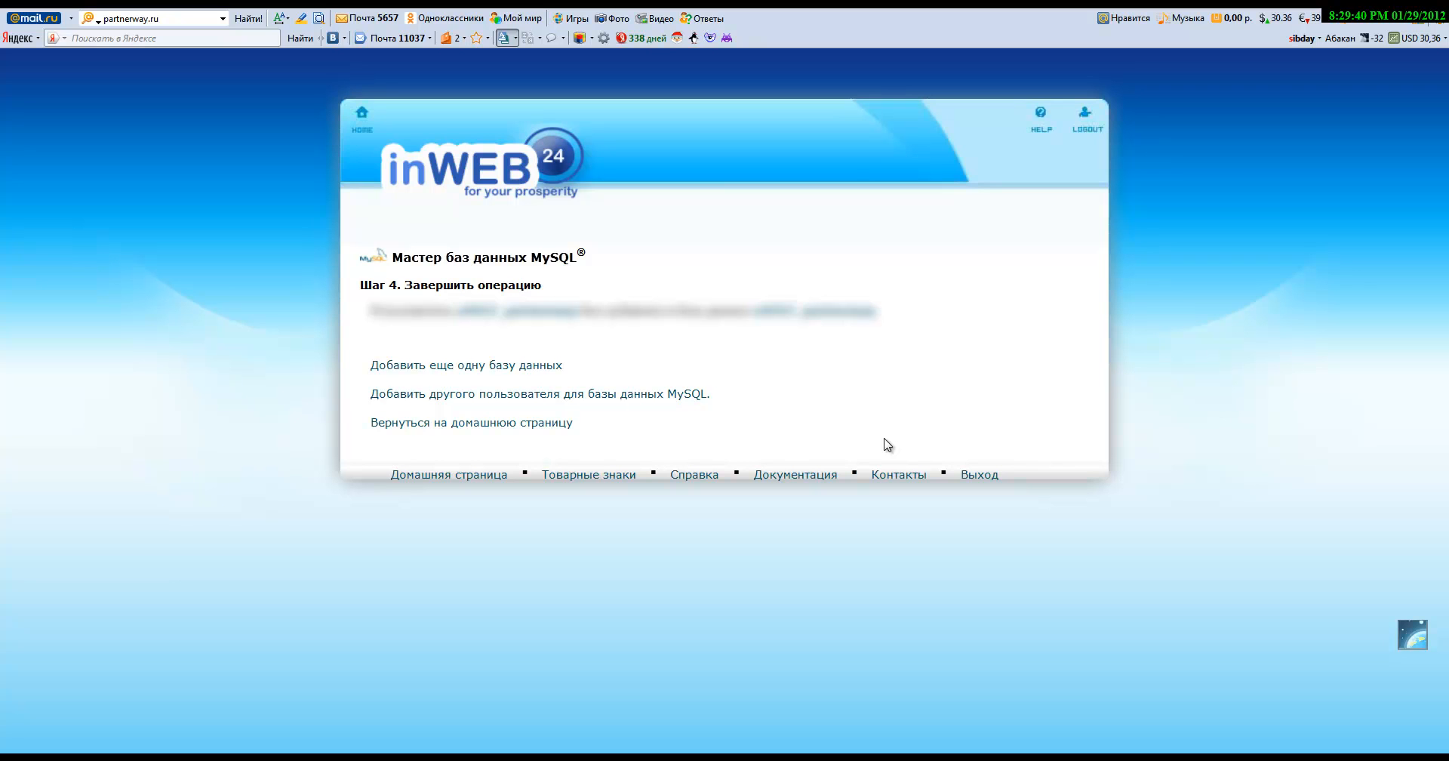
Step: Return to the cPanel home and open the Базы данных MySQL page
click(544, 424)
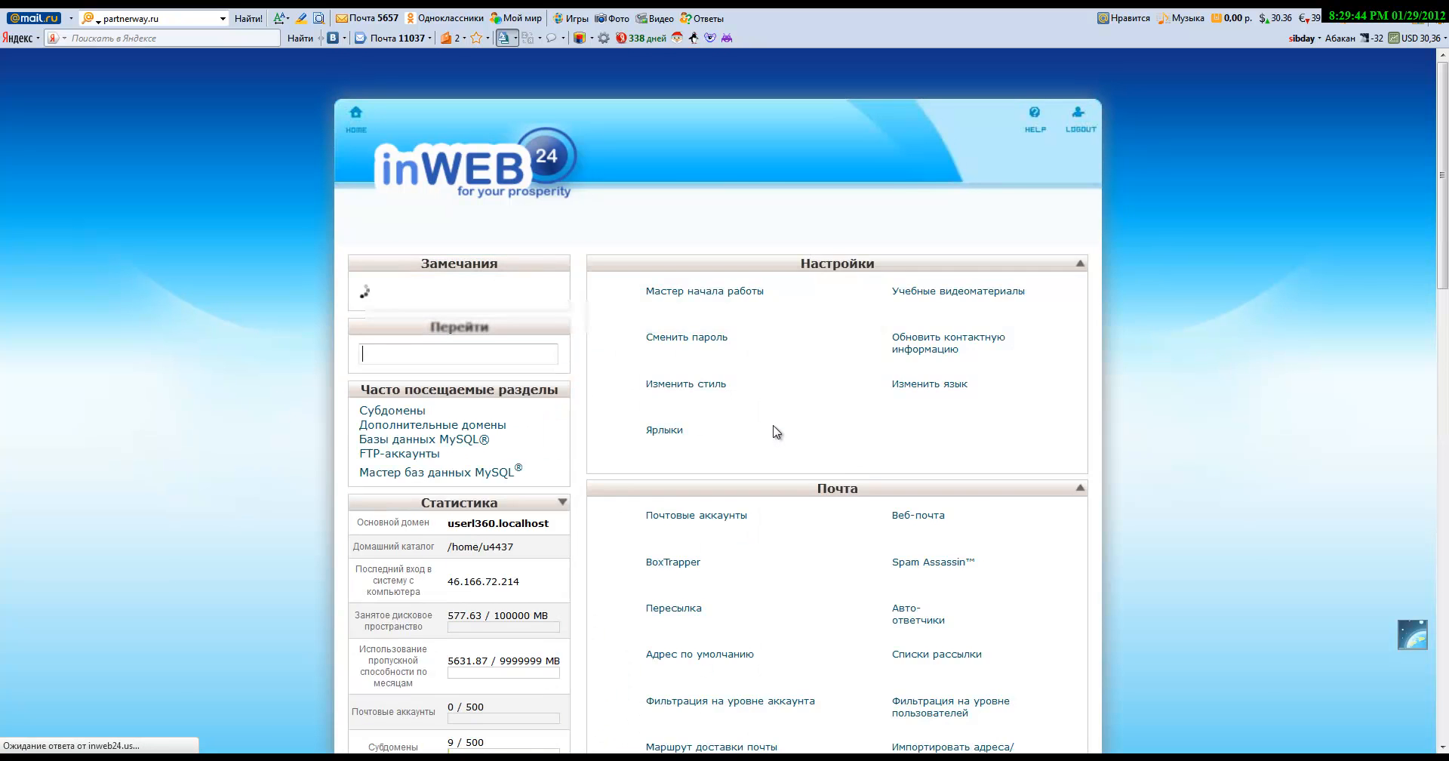
scroll(770, 427, down, 6)
scroll(776, 431, down, 10)
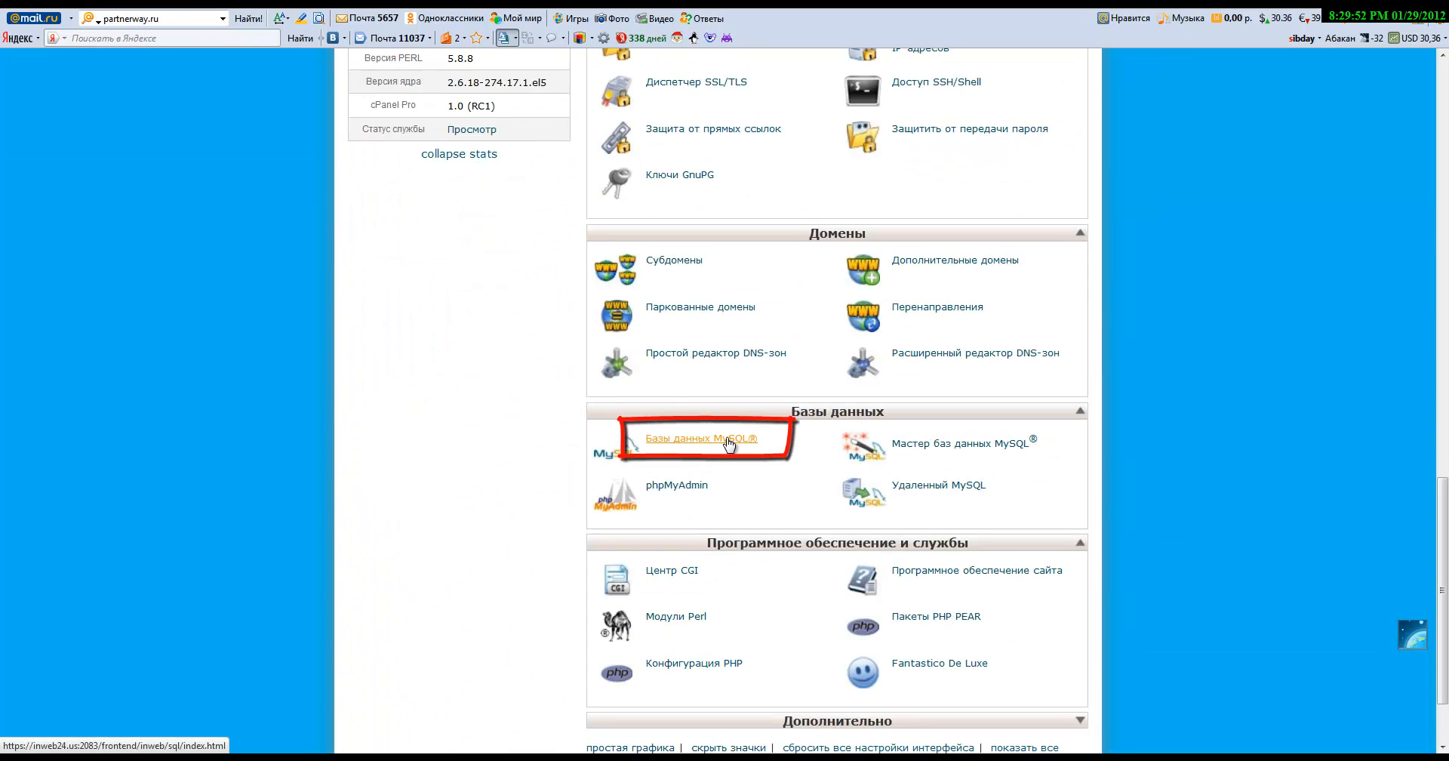
click(729, 444)
scroll(729, 444, down, 8)
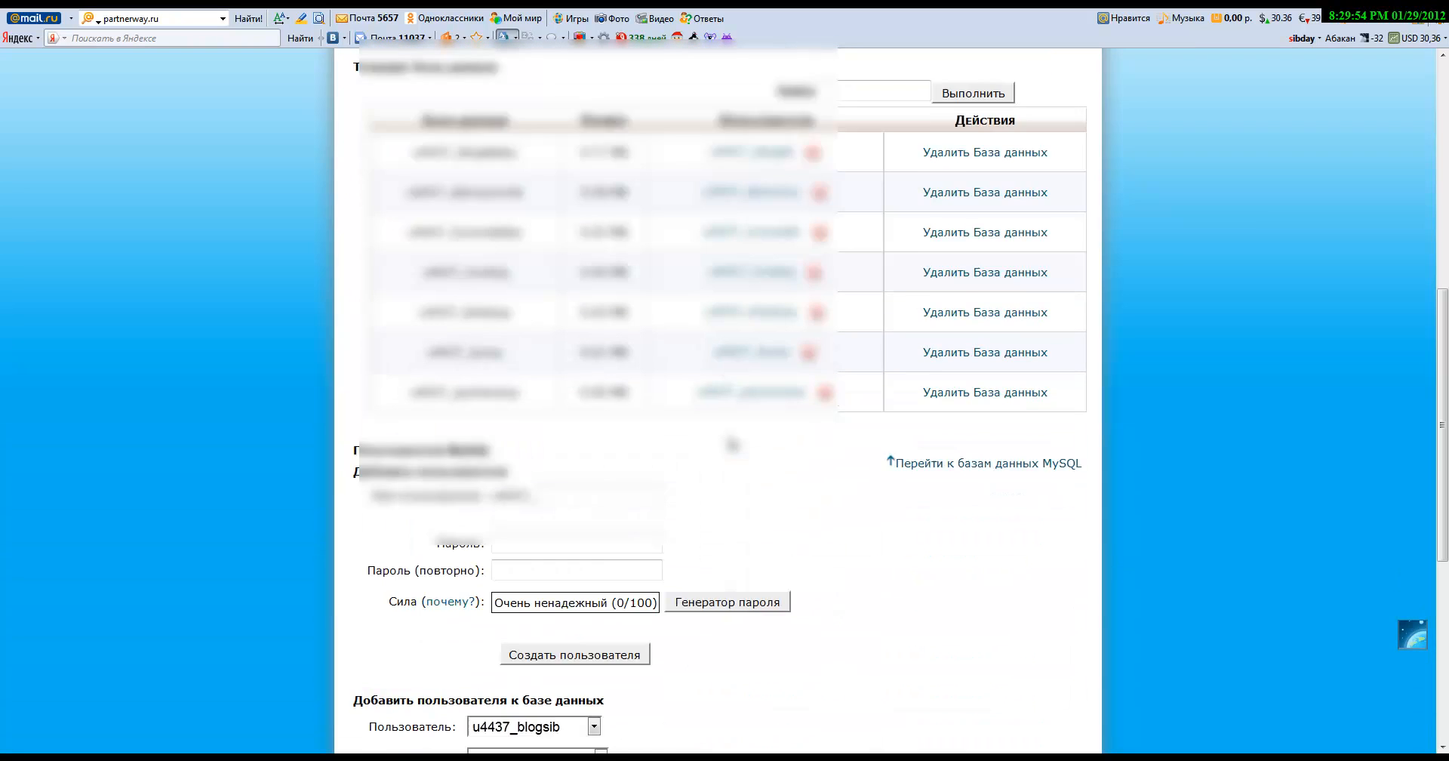
scroll(732, 445, up, 3)
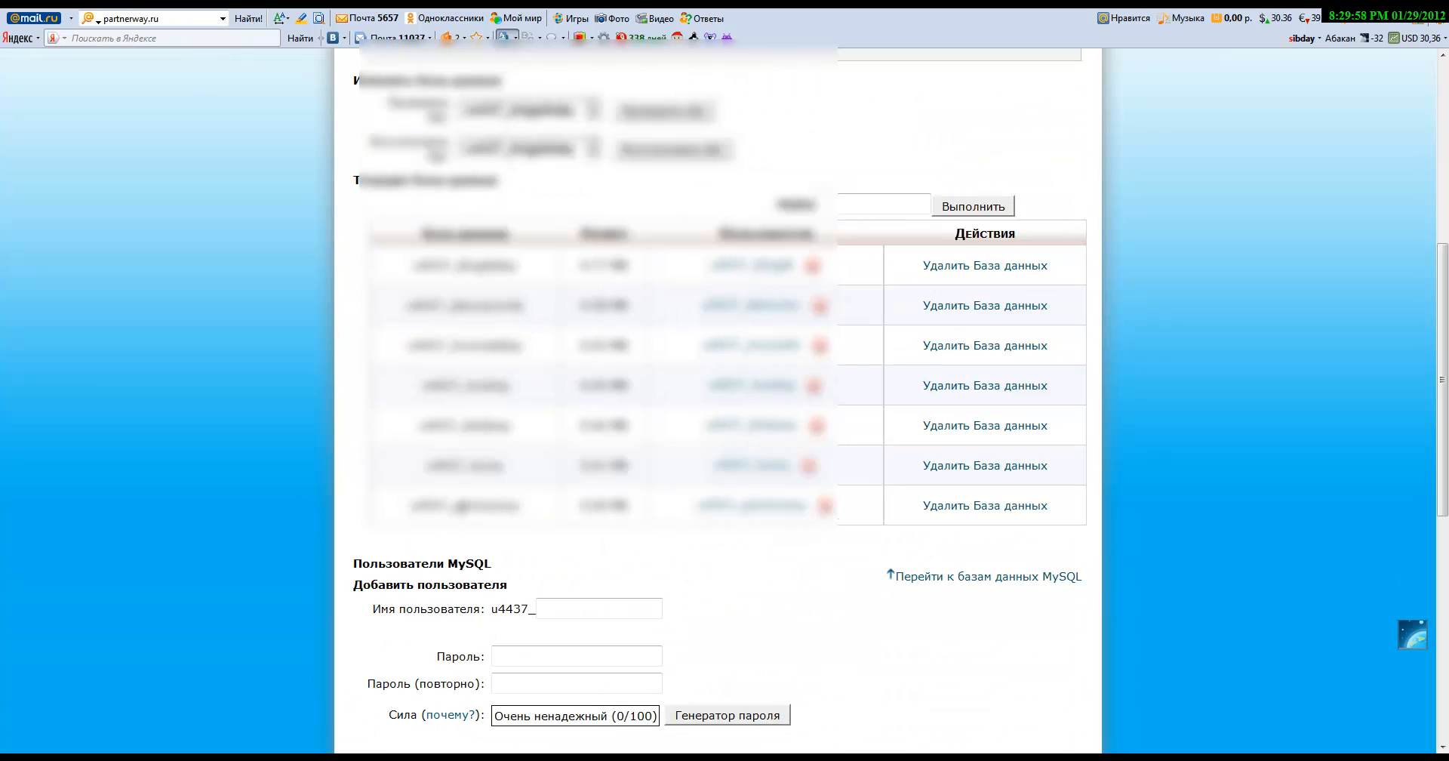
Step: Paste the new database name into the WordPress form and select the database user's name
drag(398, 495, 838, 639)
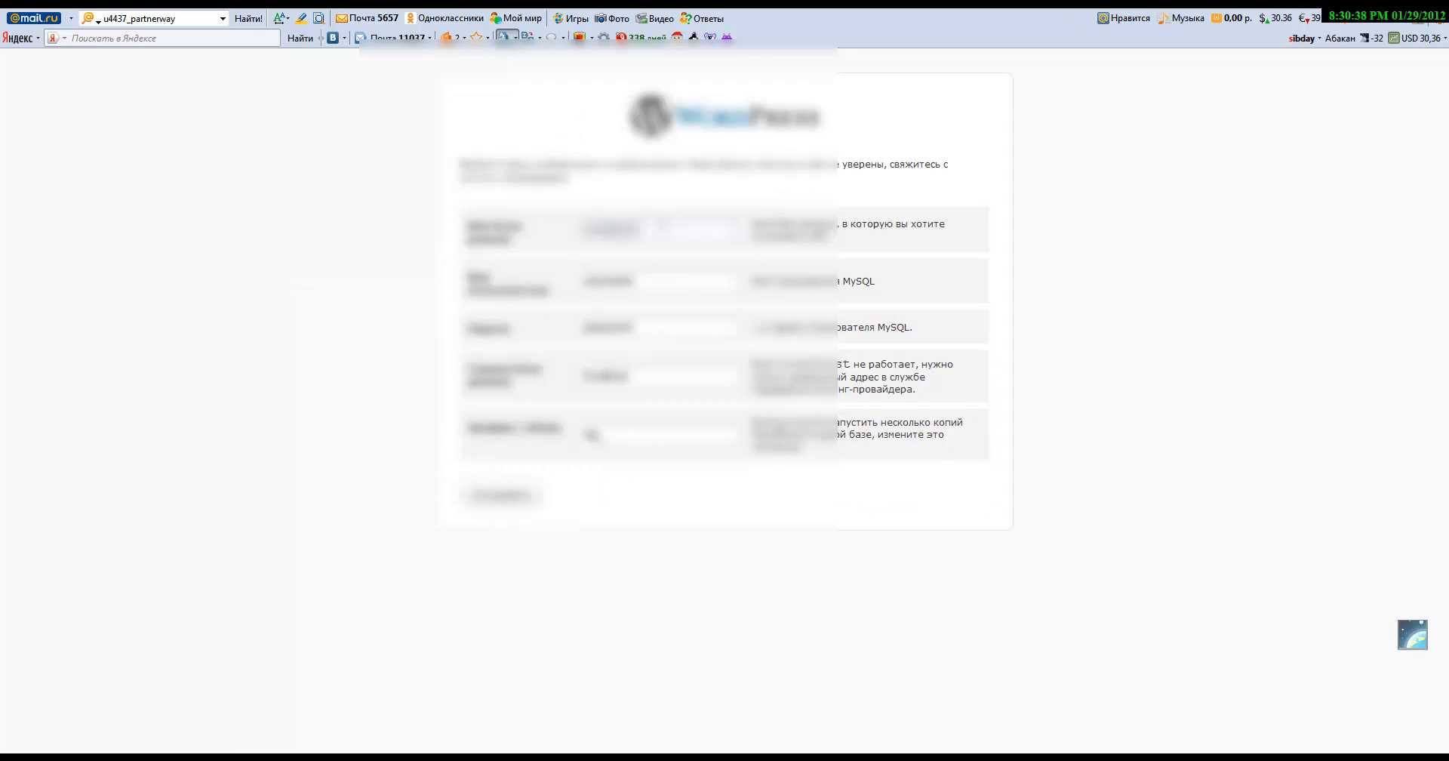
drag(662, 227, 538, 228)
key(ctrl+v)
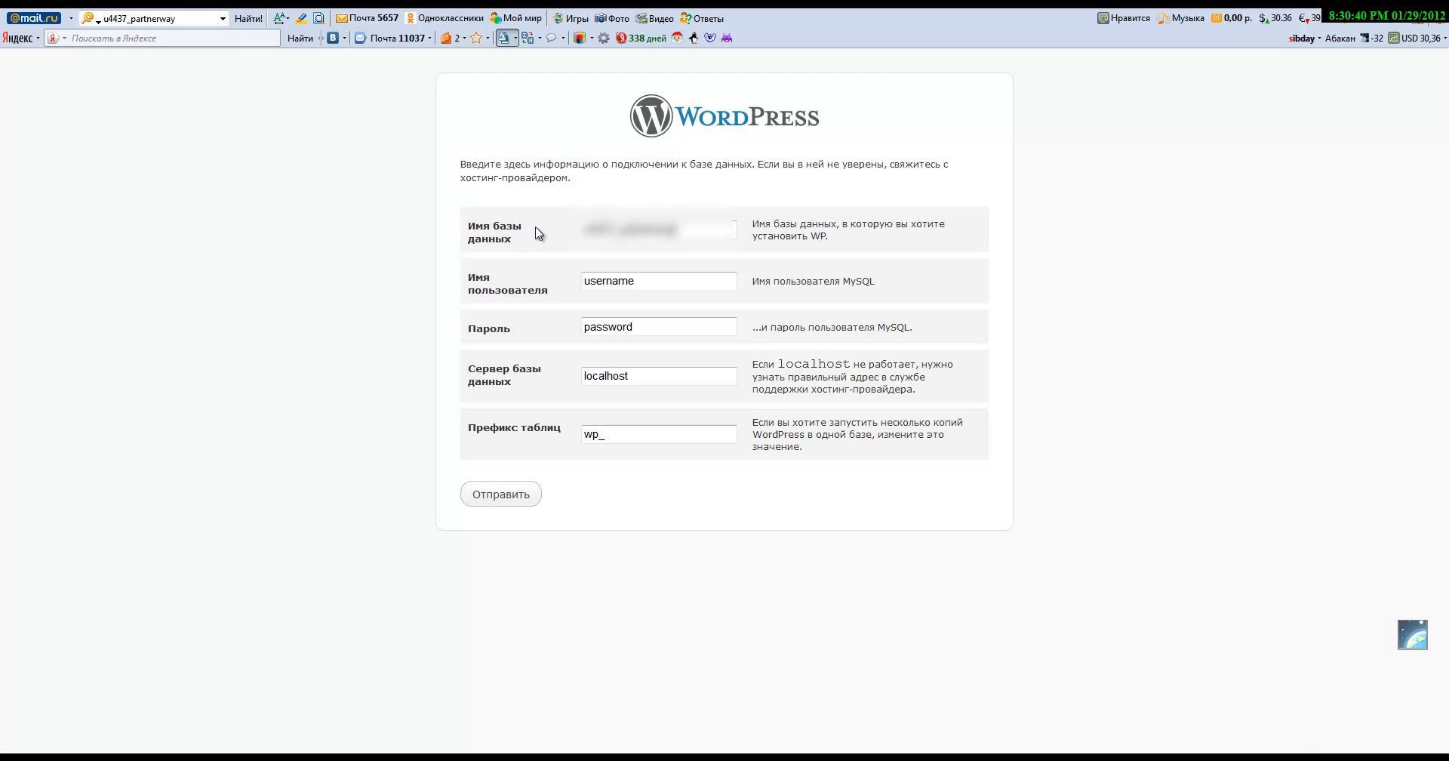
double_click(625, 273)
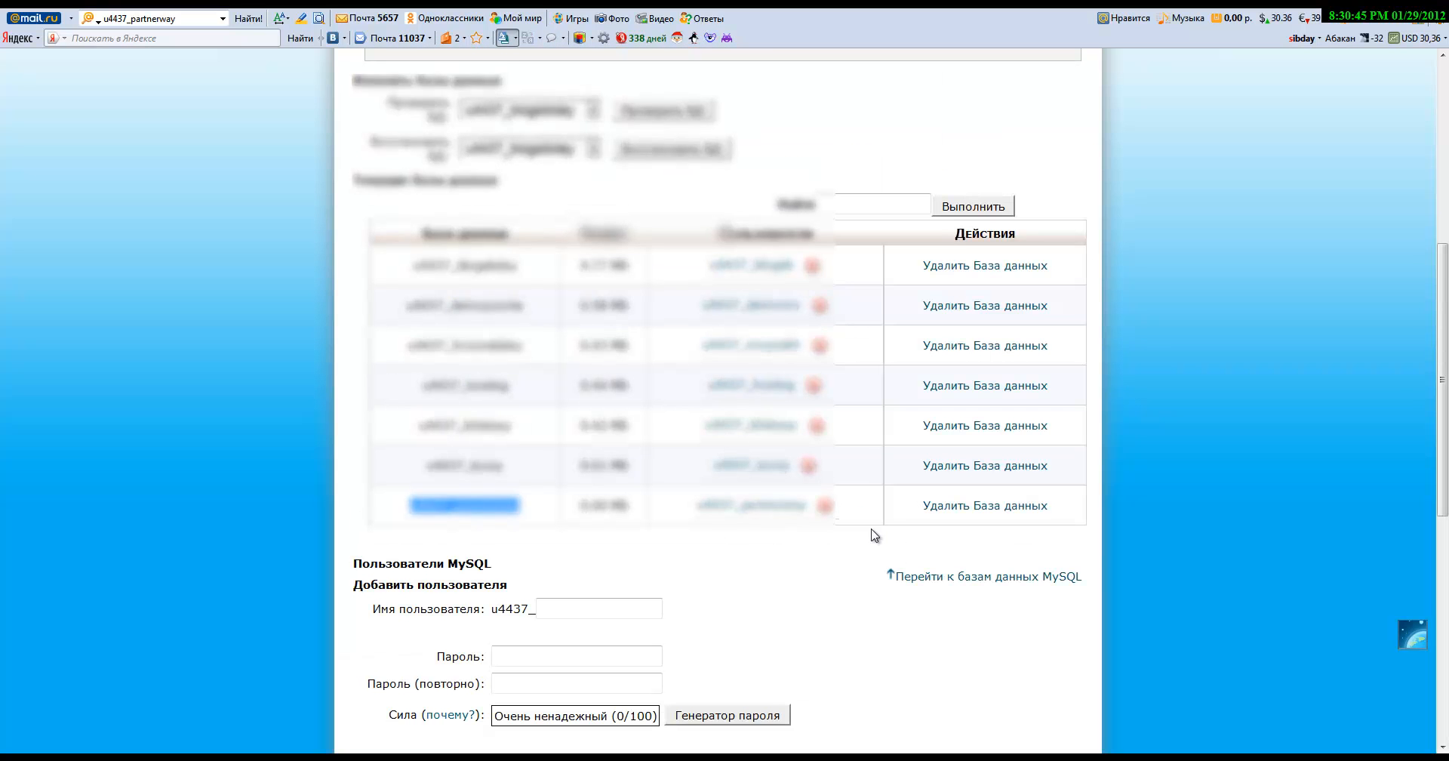
drag(697, 505, 807, 519)
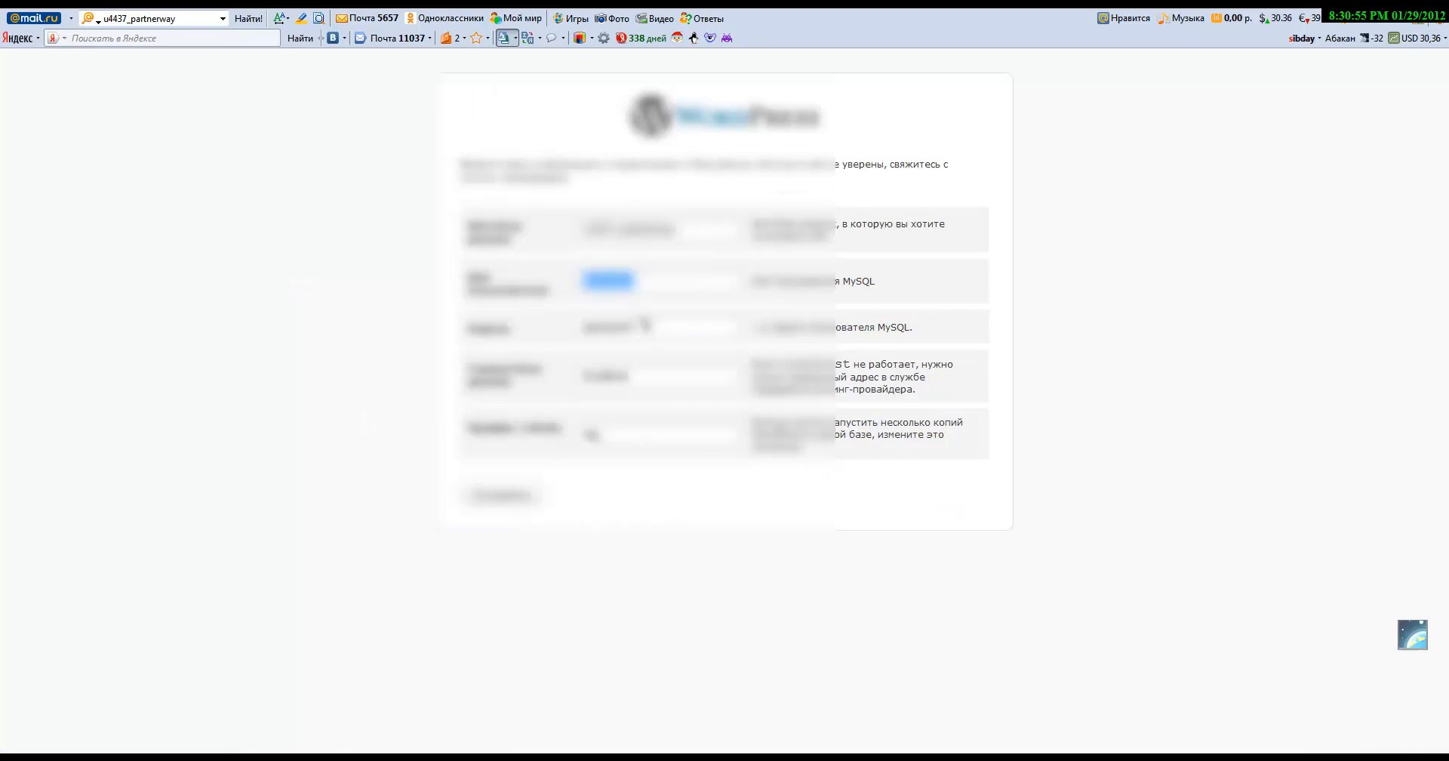
Step: Fill in the database user name and the user's password in the WordPress setup form
click(641, 322)
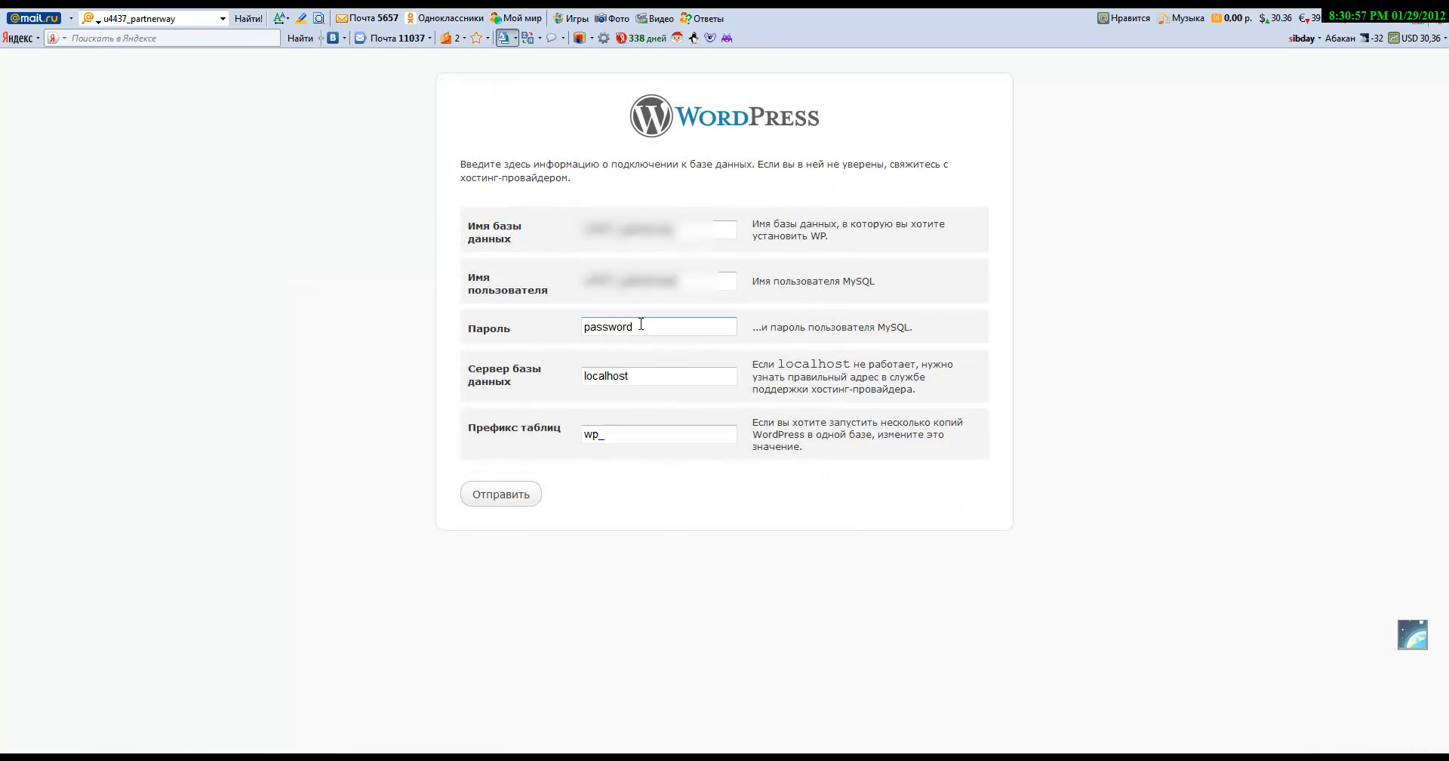
drag(641, 327, 532, 325)
key(ctrl+v)
text(•••••••)
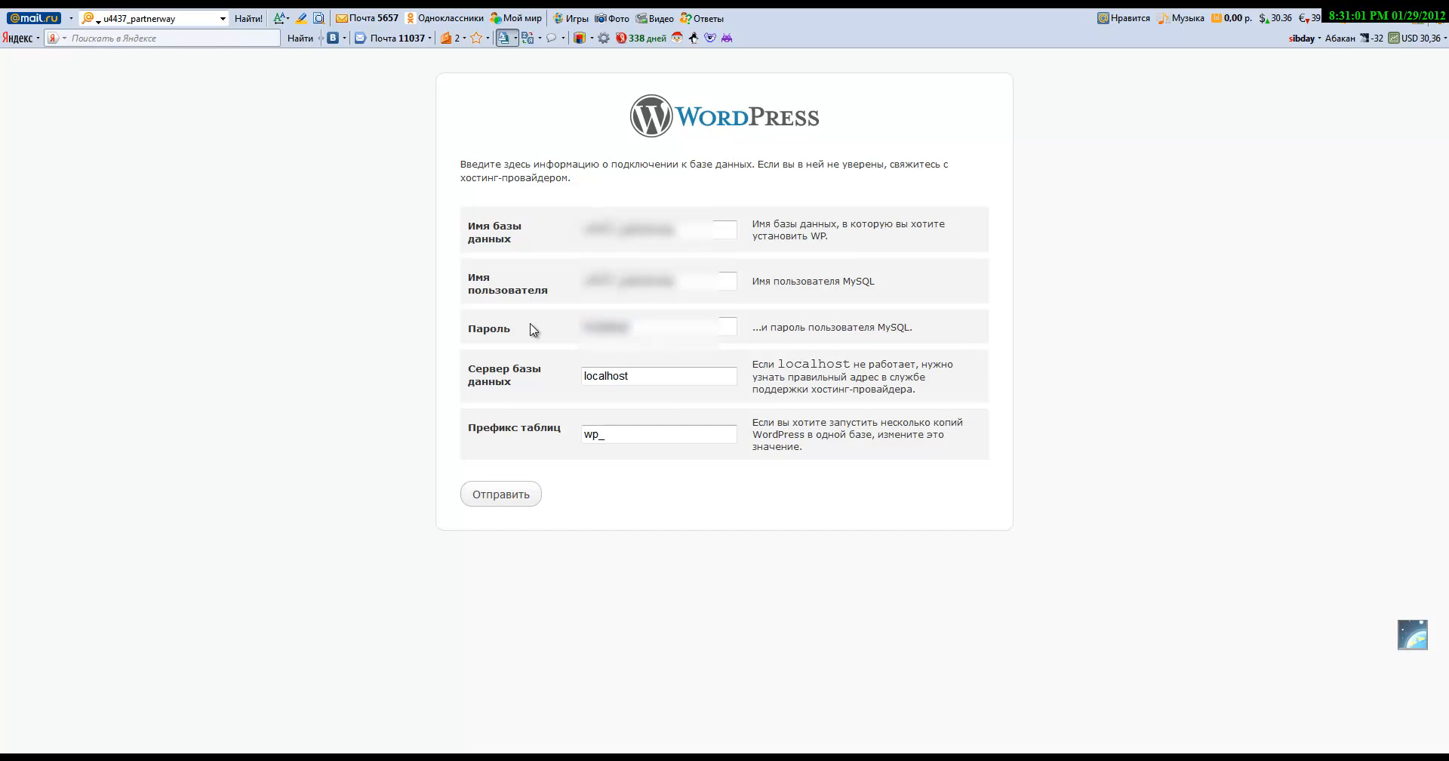
text(••••••)
Step: Keep localhost as the server, append 123 to the wp_ table prefix, and submit the connection details
click(659, 382)
click(663, 437)
text(123)
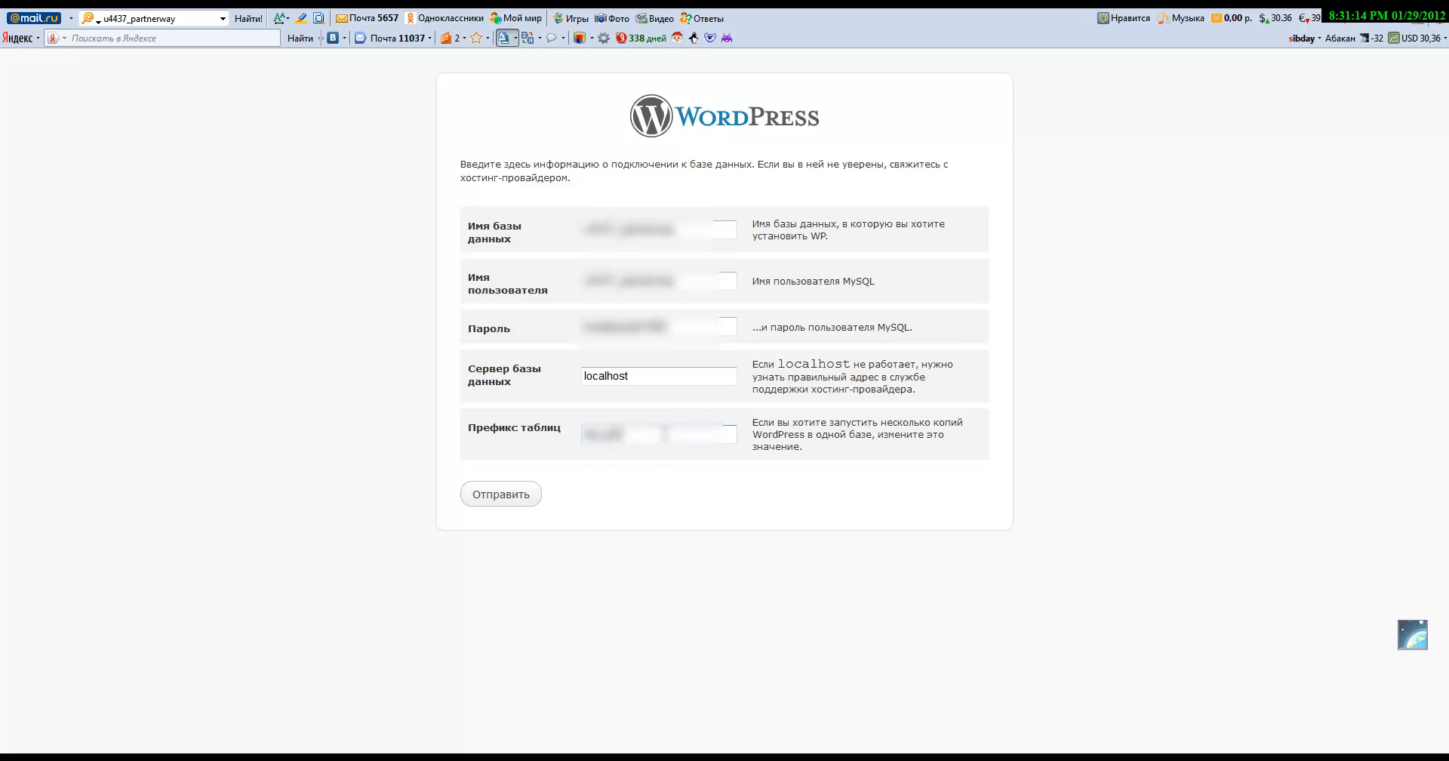
click(517, 498)
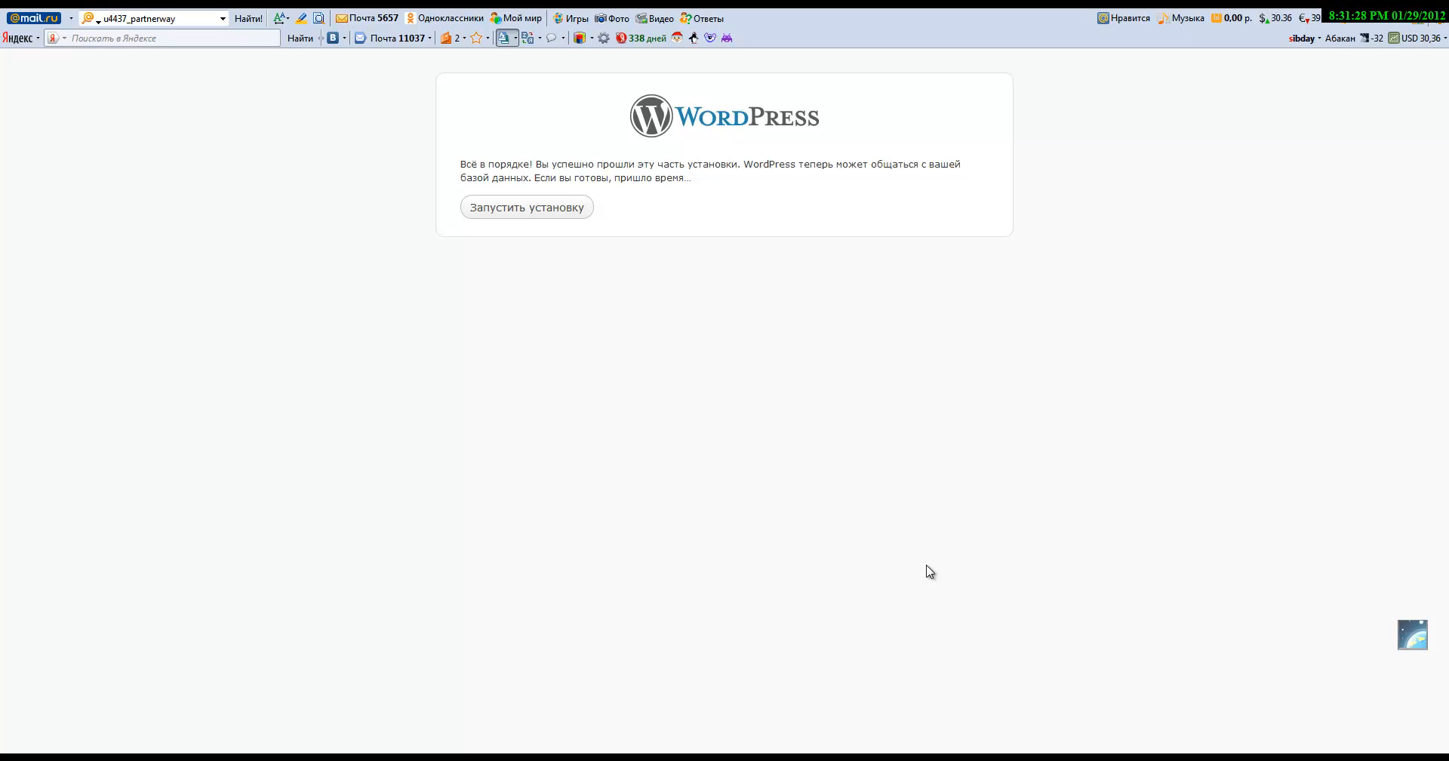
Step: Run the WordPress installation and reach the «Партнёрские программы» login page with credentials filled in
click(536, 207)
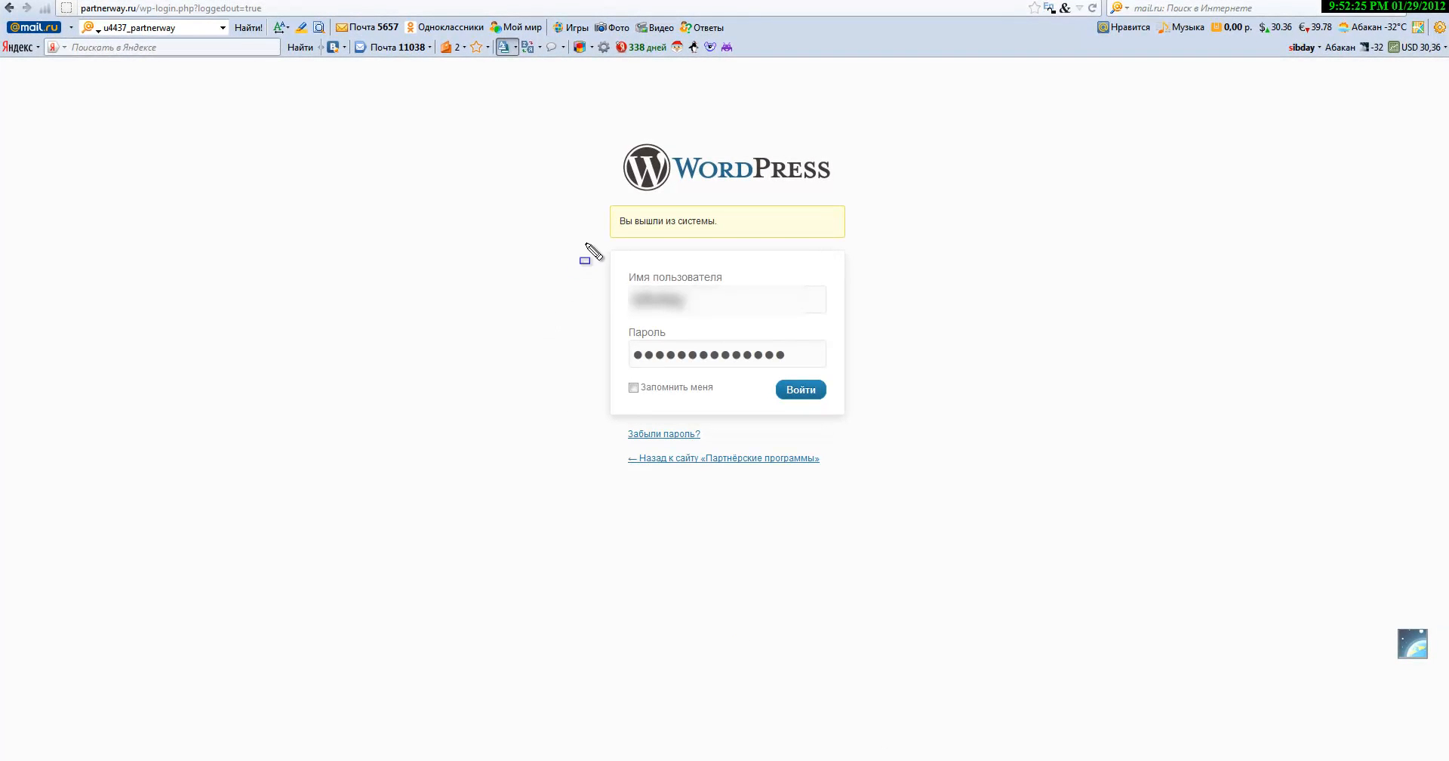
mouse_move(638, 272)
mouse_down()
mouse_move(747, 276)
mouse_move(761, 299)
mouse_move(855, 332)
mouse_up()
key(Escape)
drag(802, 355, 631, 356)
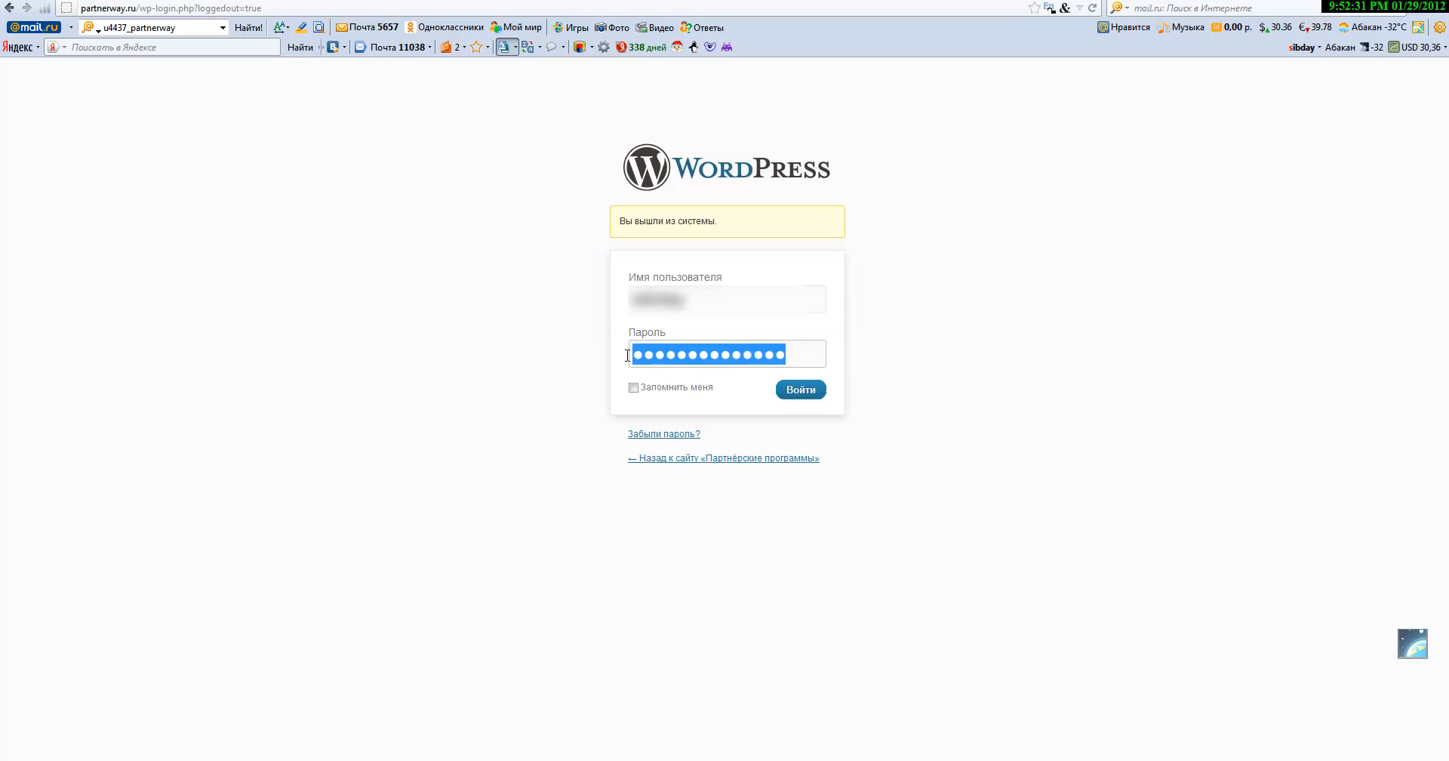
click(963, 416)
drag(893, 434, 757, 375)
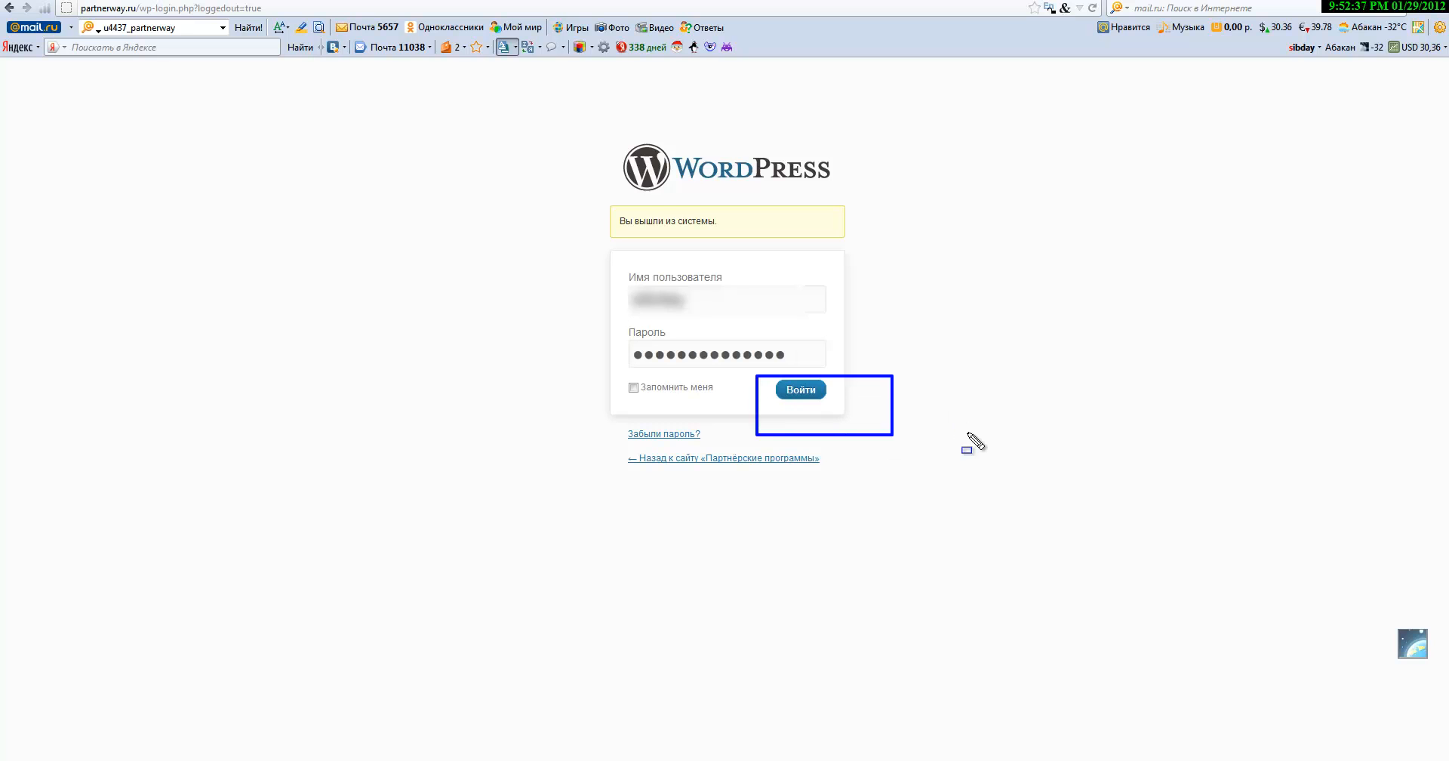